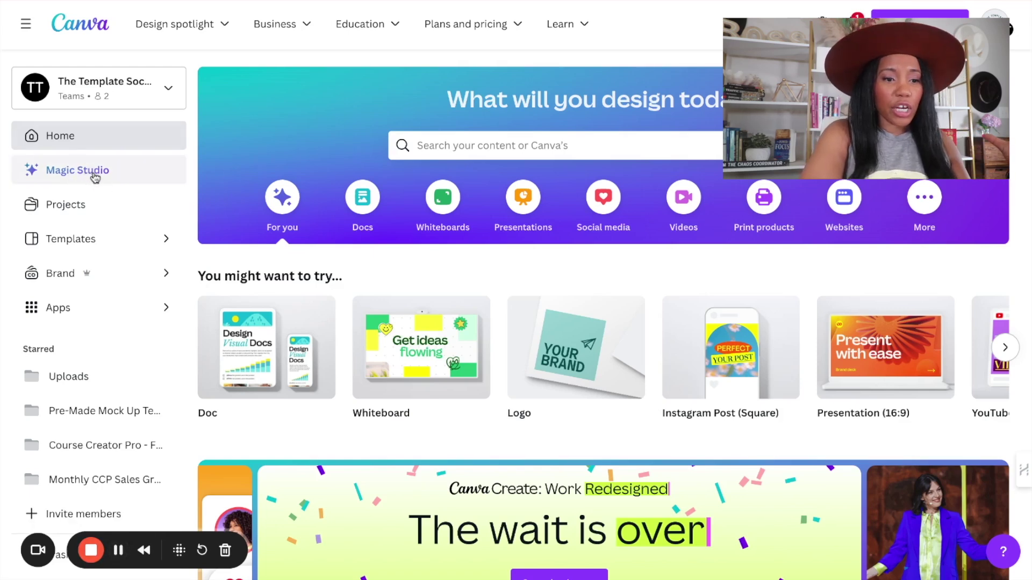
- Start a new video with Magic Design for video from the Magic Studio page
left_click(95, 178)
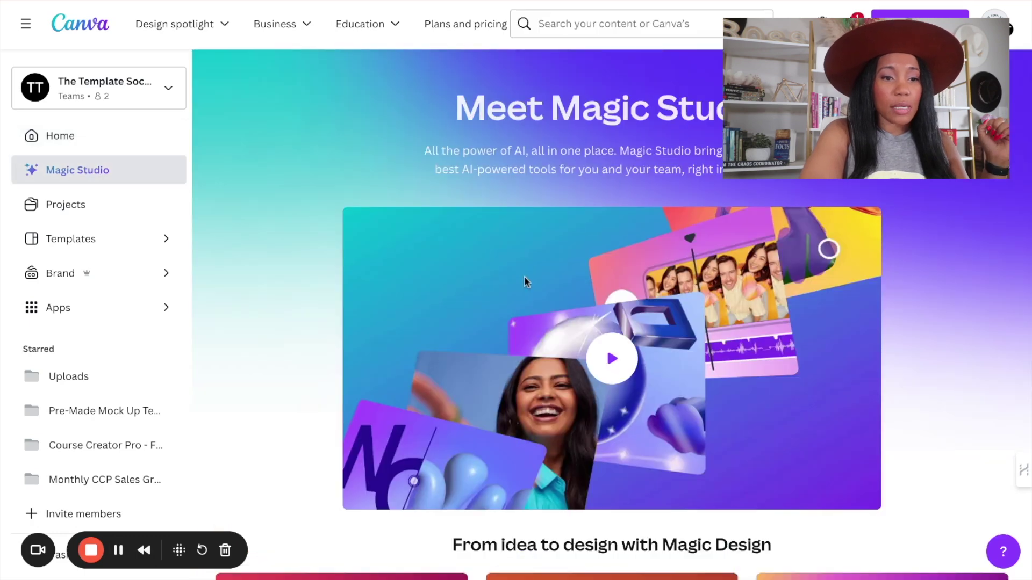
scroll(525, 281, "down", 5)
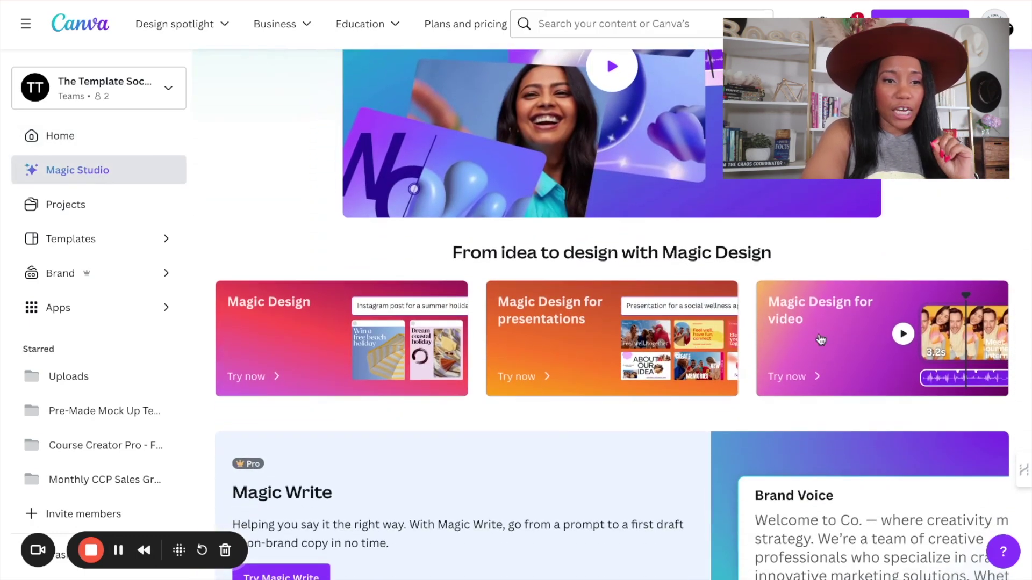
left_click(847, 338)
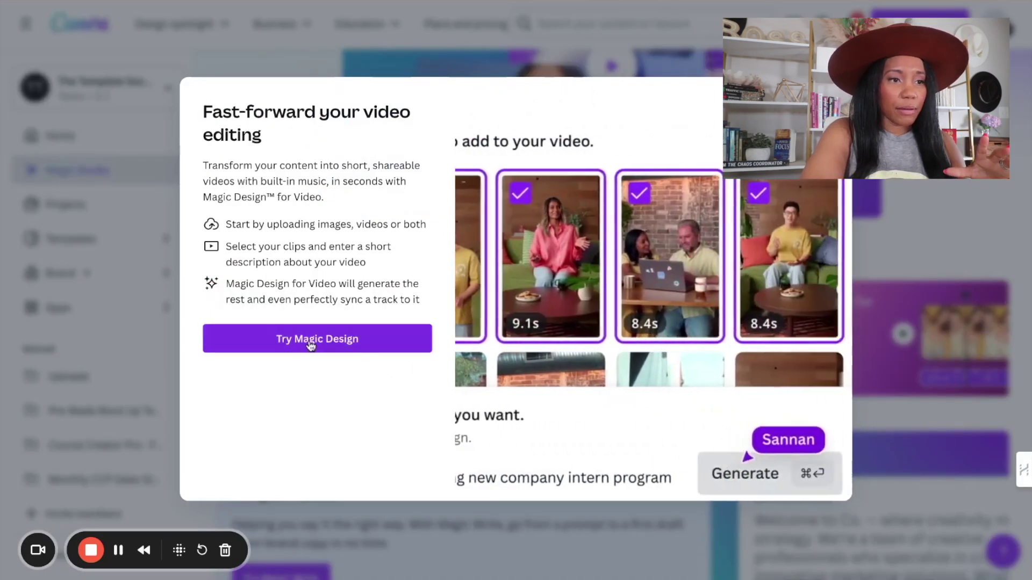
left_click(310, 345)
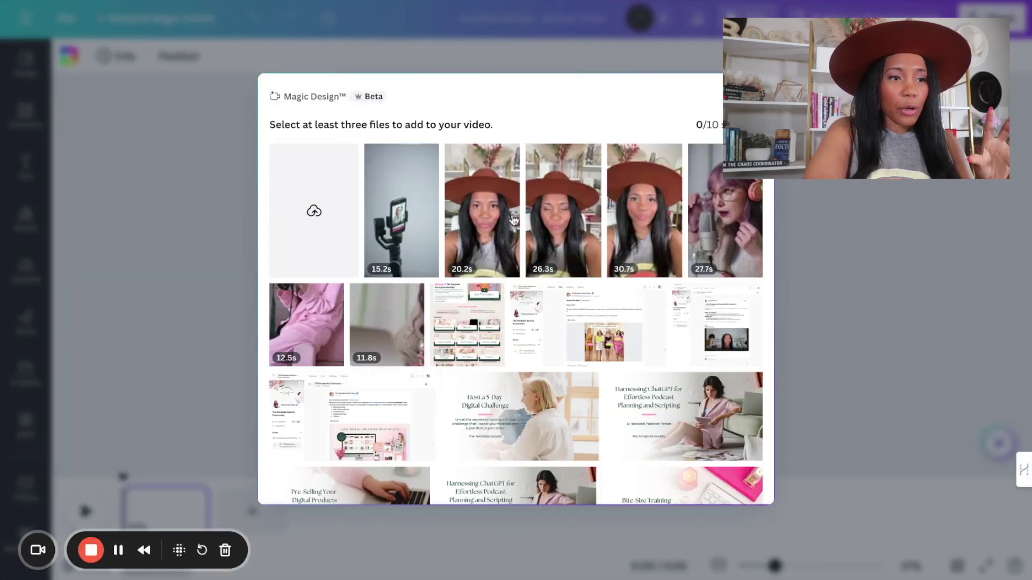
mouse_move(513, 221)
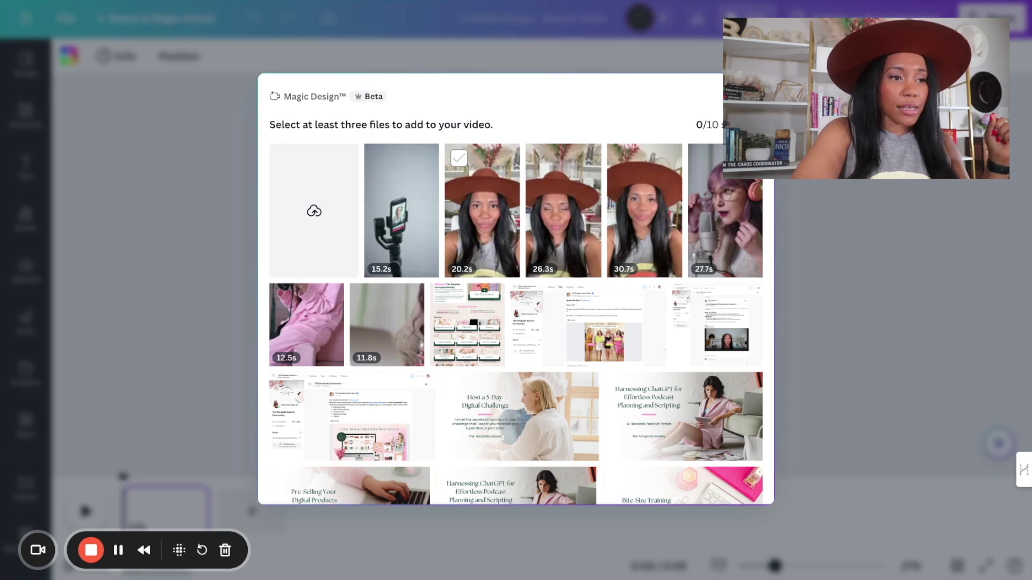
- Choose the 20.2s, 26.3s and 30.7s clips and move into the video description field
left_click(458, 158)
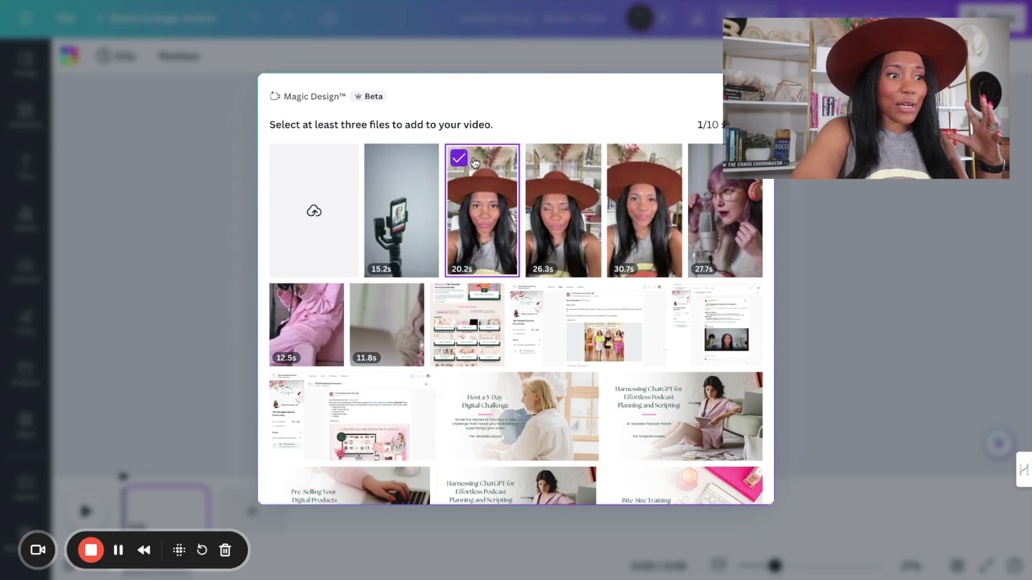
left_click(539, 158)
left_click(621, 158)
left_click(460, 417)
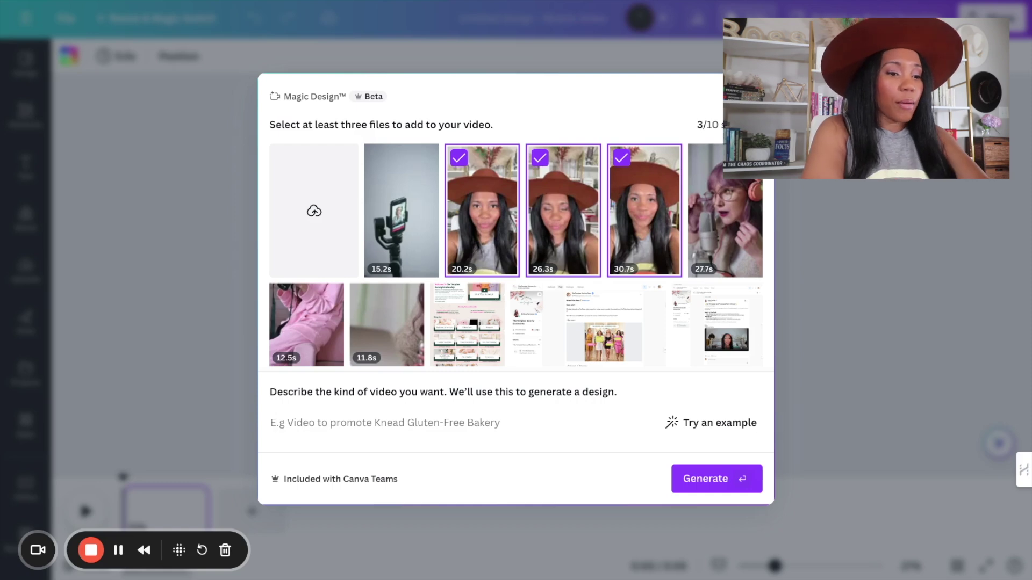
- Paste the video description and generate the 11.9s four-scene video with music and title
type("How Coaches & Creators can use Canva to quickly create reels, Youtube shorts, TikTok Videos")
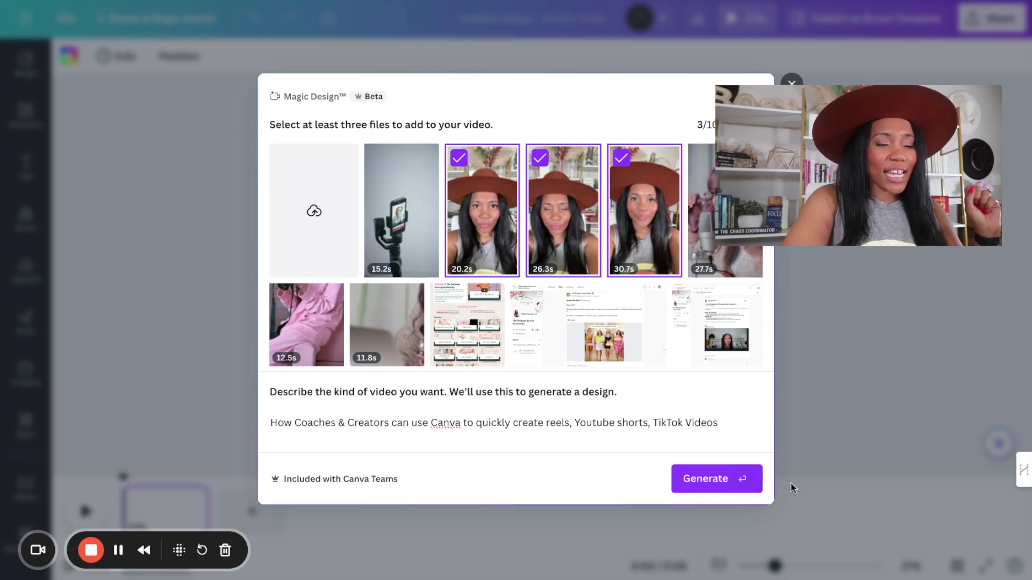
left_click(713, 487)
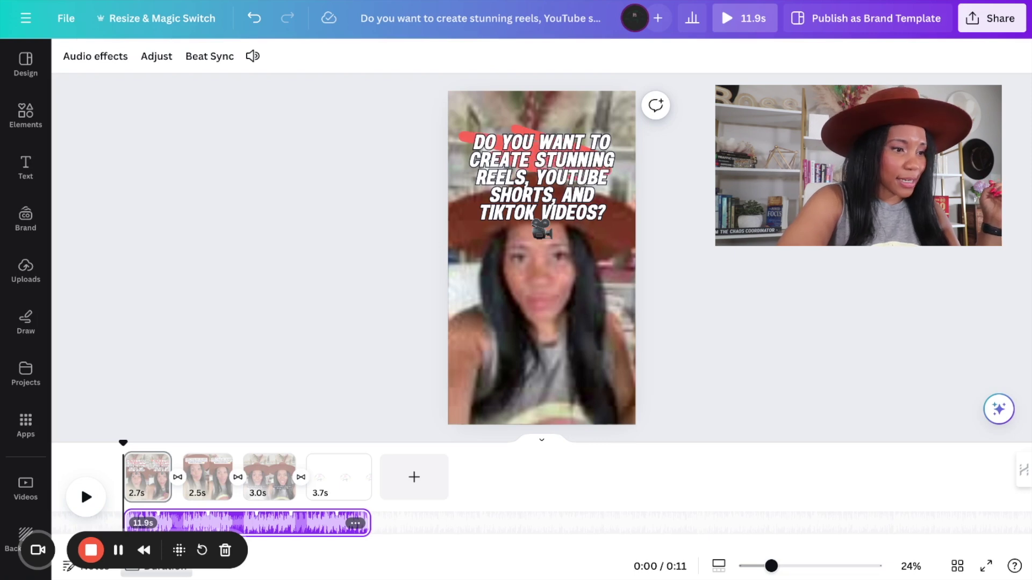
left_click(85, 496)
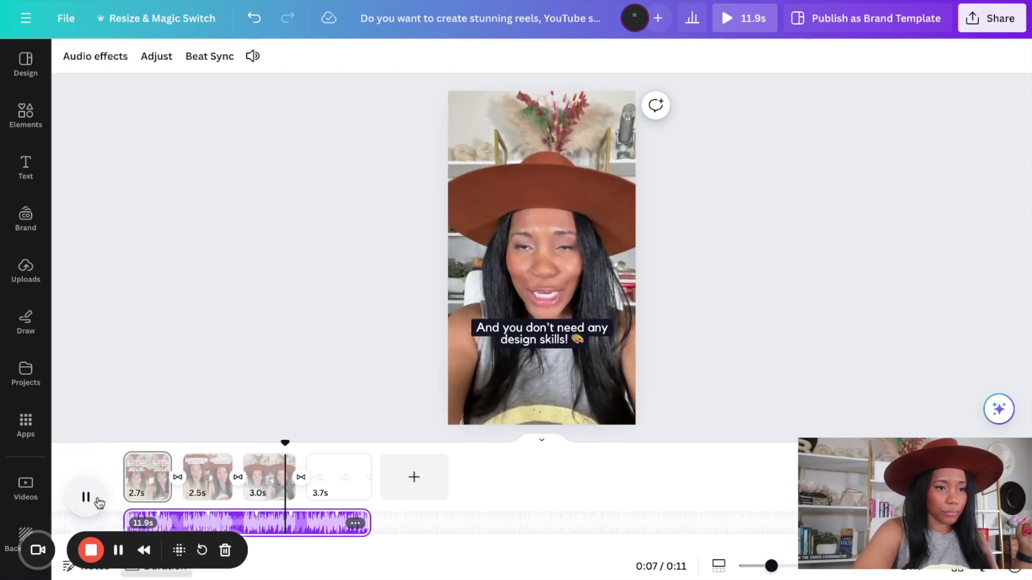
left_click(82, 486)
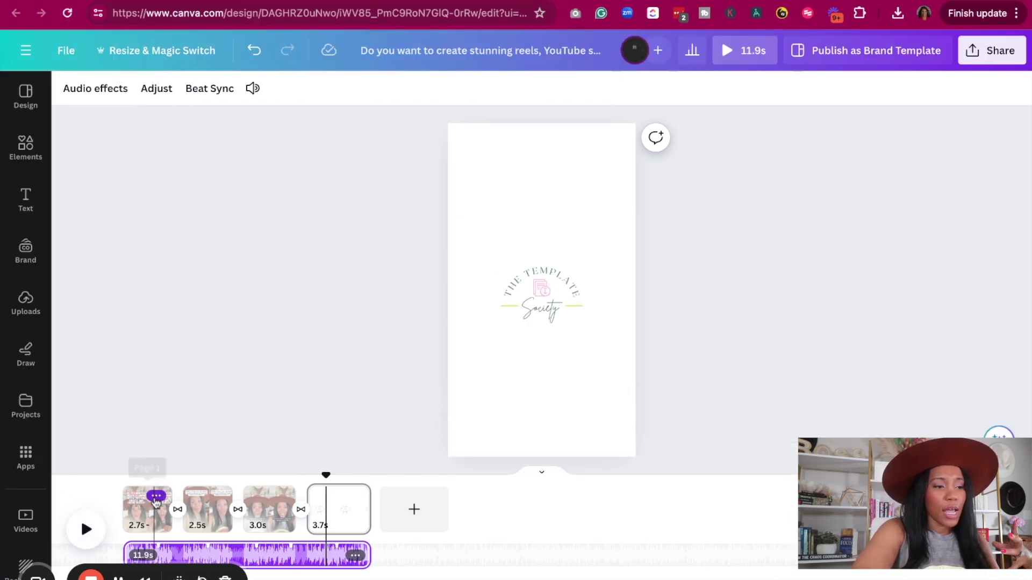
left_click(147, 508)
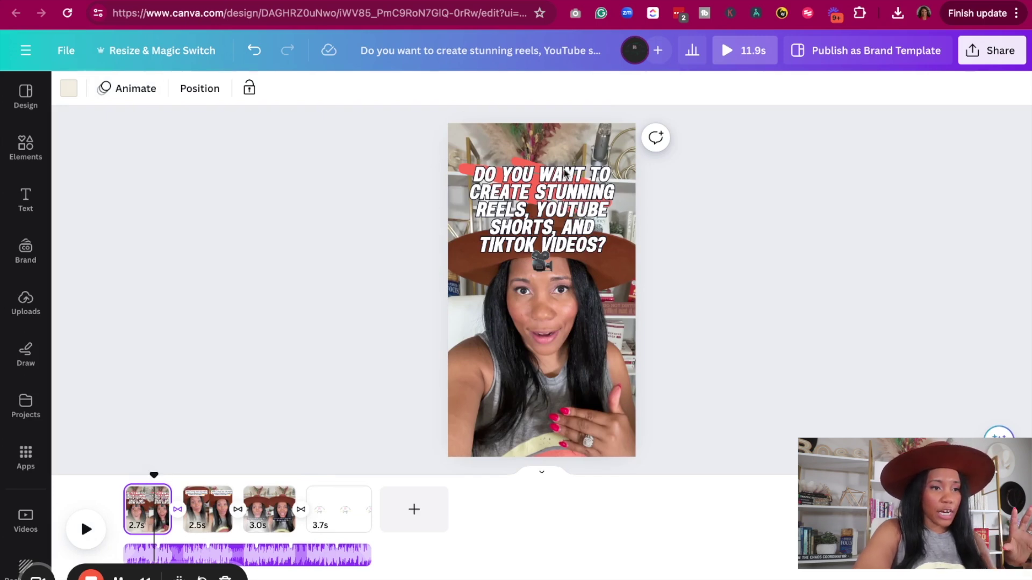
- Select the title caption and give it a pink Background text effect
left_click(542, 204)
double_click(543, 204)
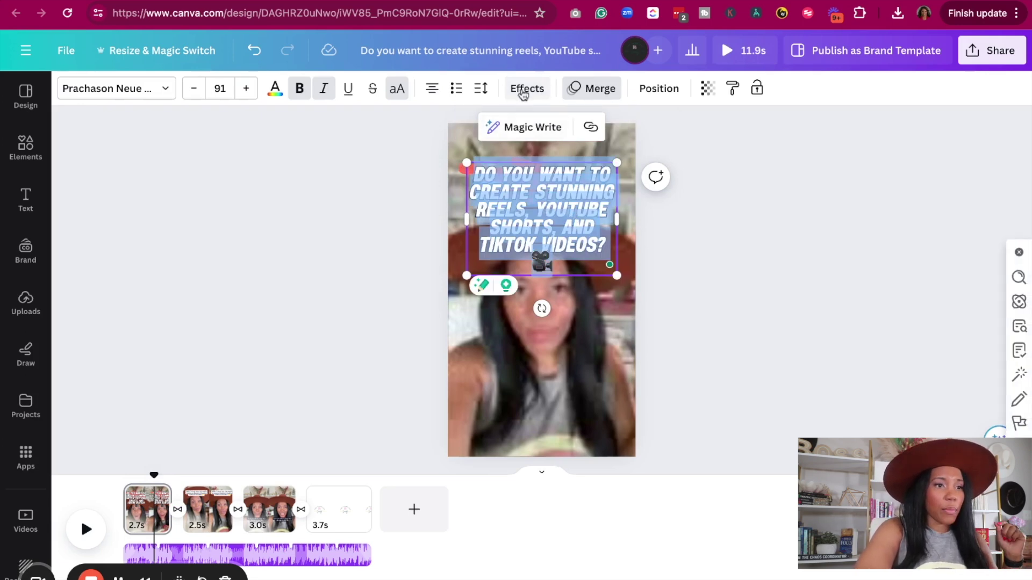
left_click(522, 89)
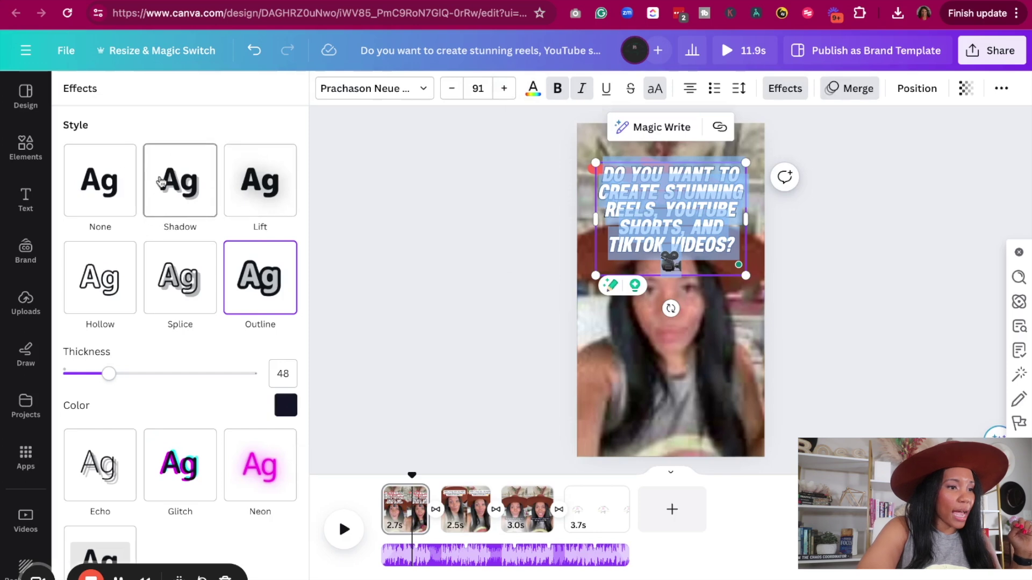
scroll(177, 294, "down", 3)
left_click(98, 491)
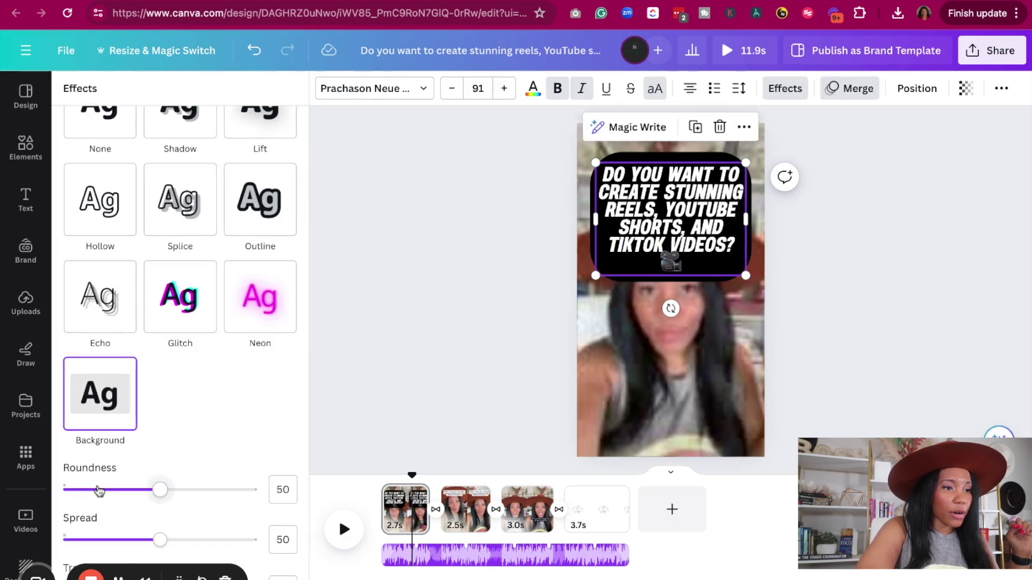
scroll(230, 426, "down", 5)
left_click(287, 451)
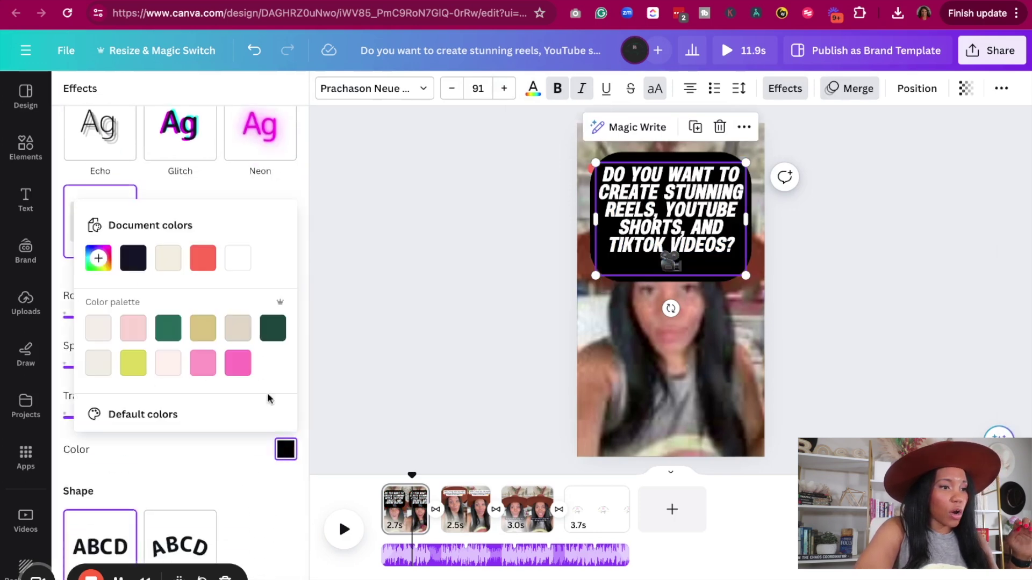
left_click(204, 366)
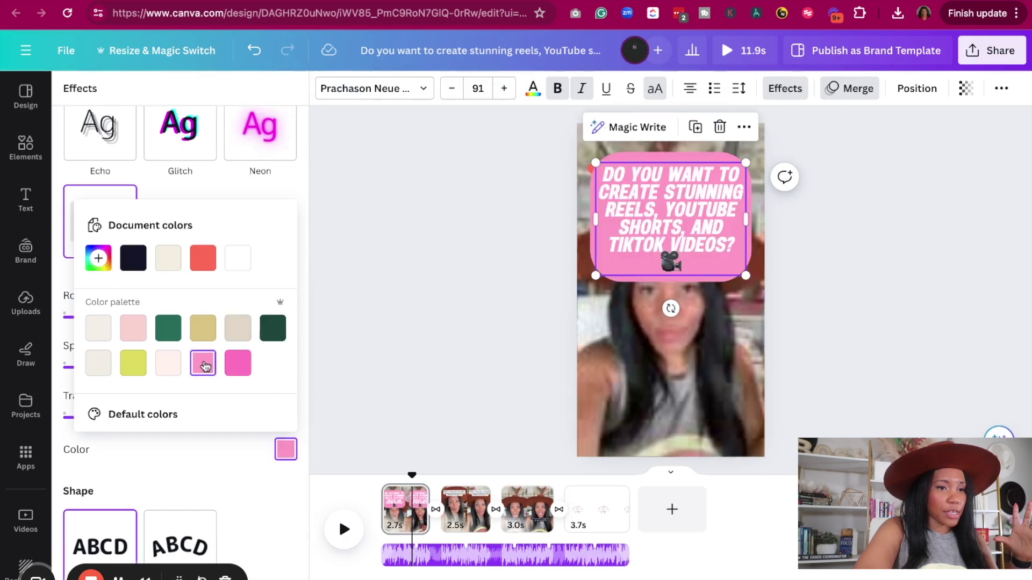
- Reapply the pink Background effect to the title after briefly trying Neon
left_click(283, 155)
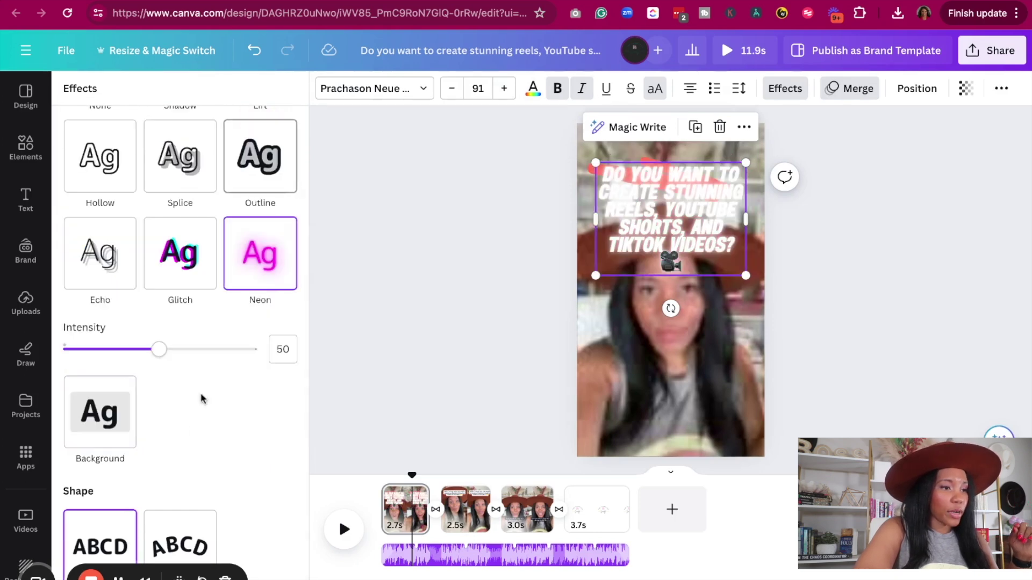
scroll(253, 278, "up", 3)
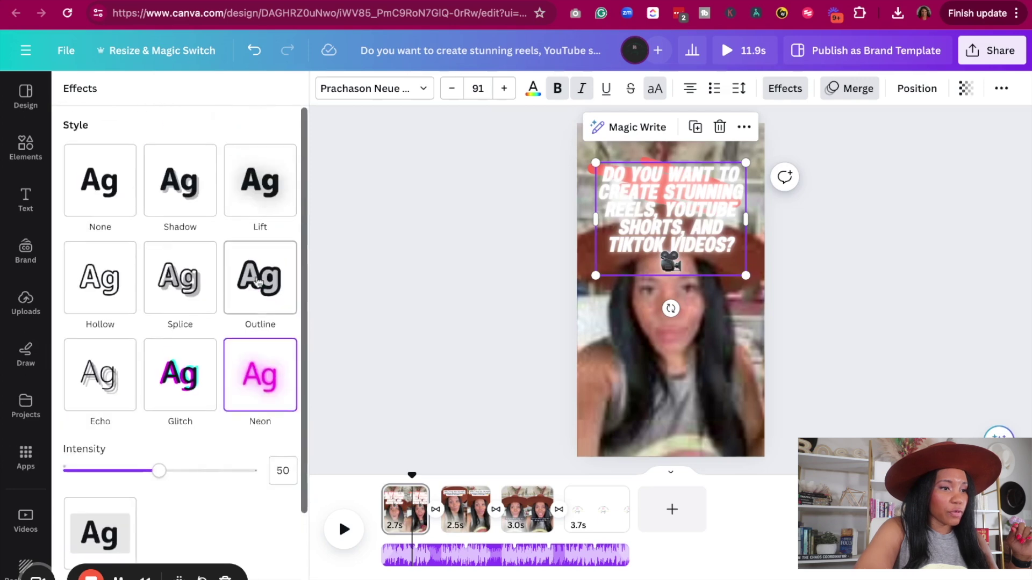
scroll(253, 278, "down", 3)
left_click(120, 421)
scroll(119, 420, "down", 2)
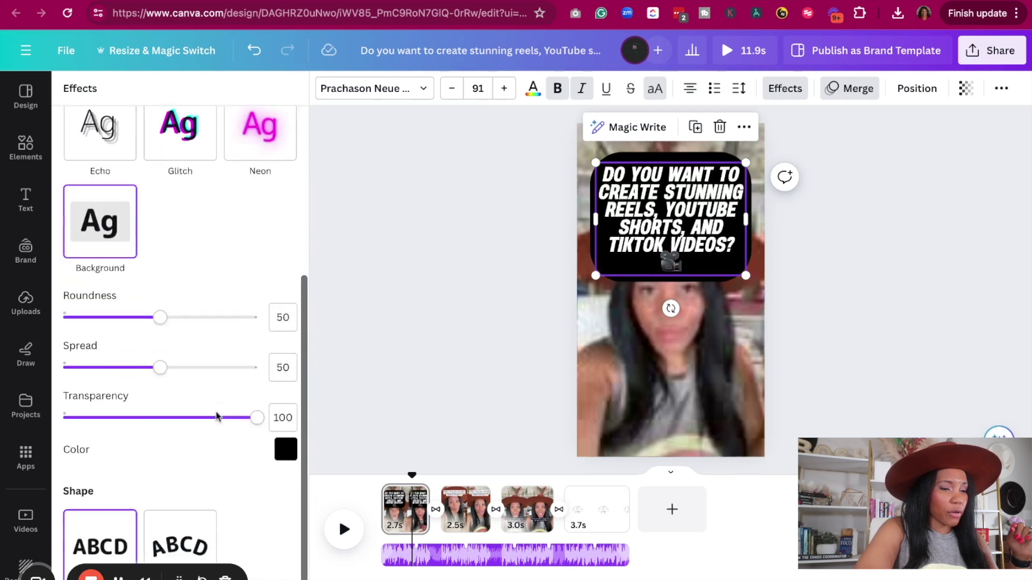
left_click(279, 456)
left_click(204, 364)
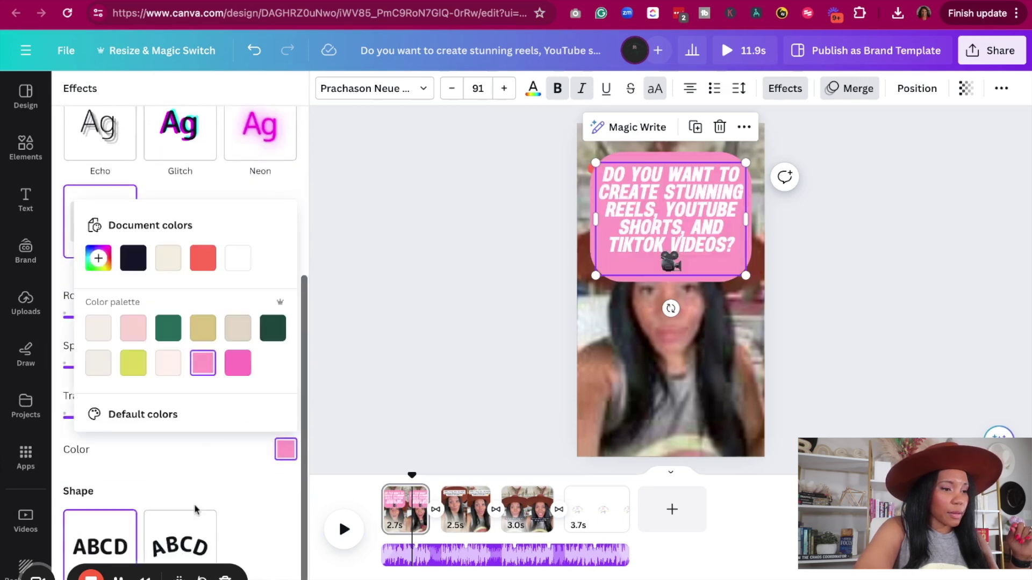
left_click(224, 461)
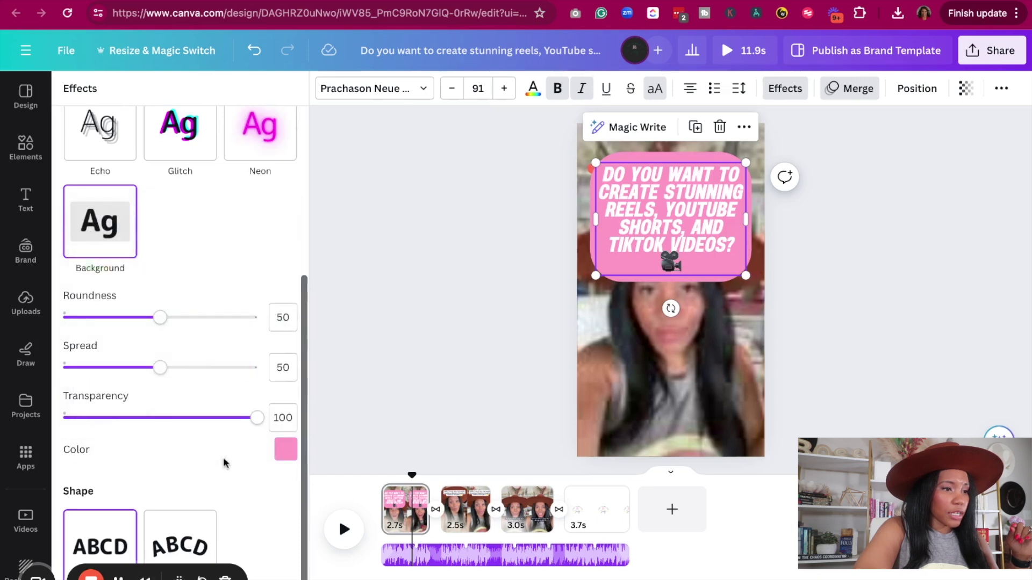
- Make the title background square-cornered with spread 20 and transparency 89
left_click_drag(162, 321, 63, 317)
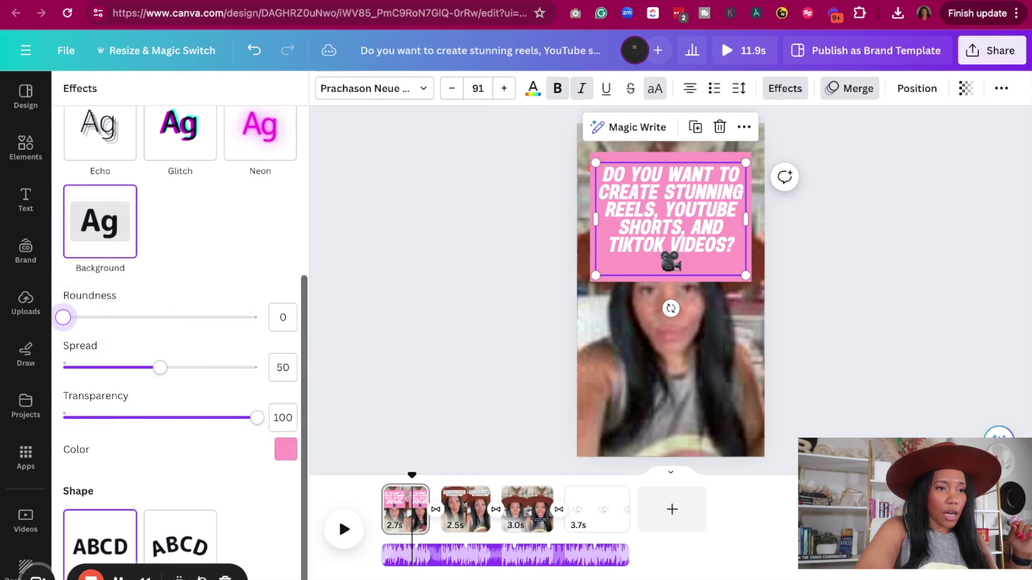
left_click_drag(160, 368, 102, 367)
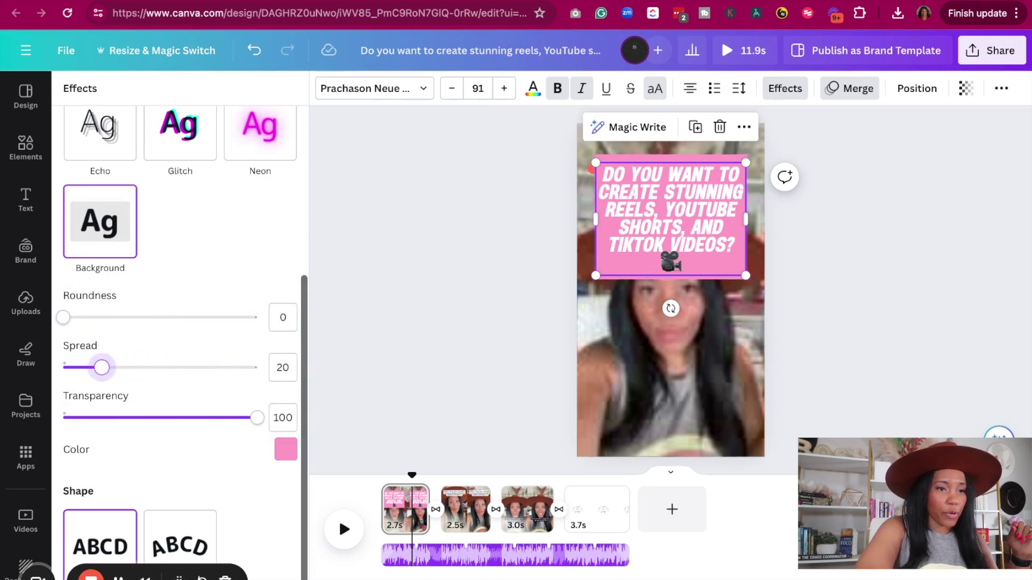
mouse_move(256, 417)
left_mouse_down()
mouse_move(240, 417)
mouse_move(252, 419)
left_mouse_up()
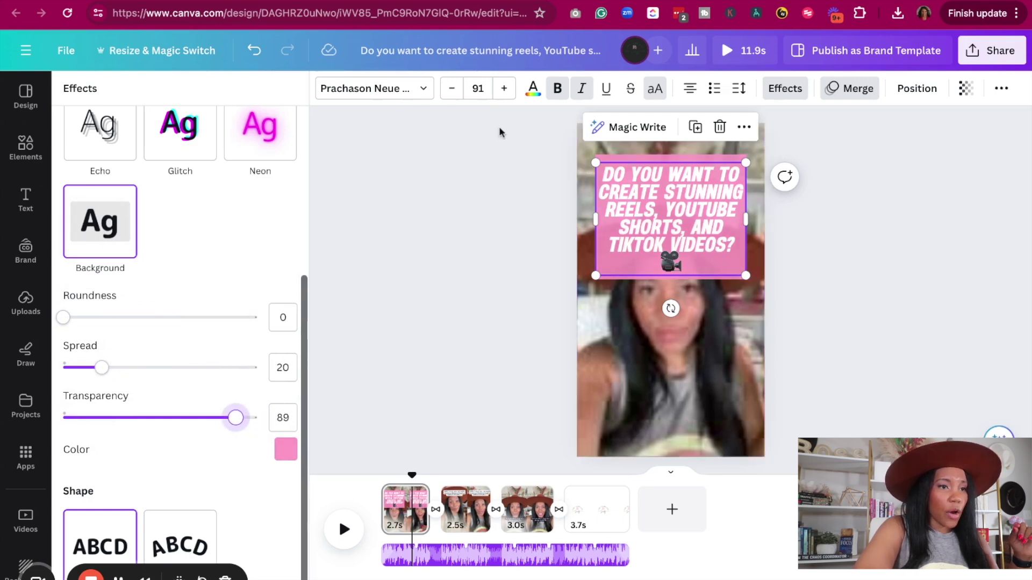
left_click(718, 207)
double_click(542, 194)
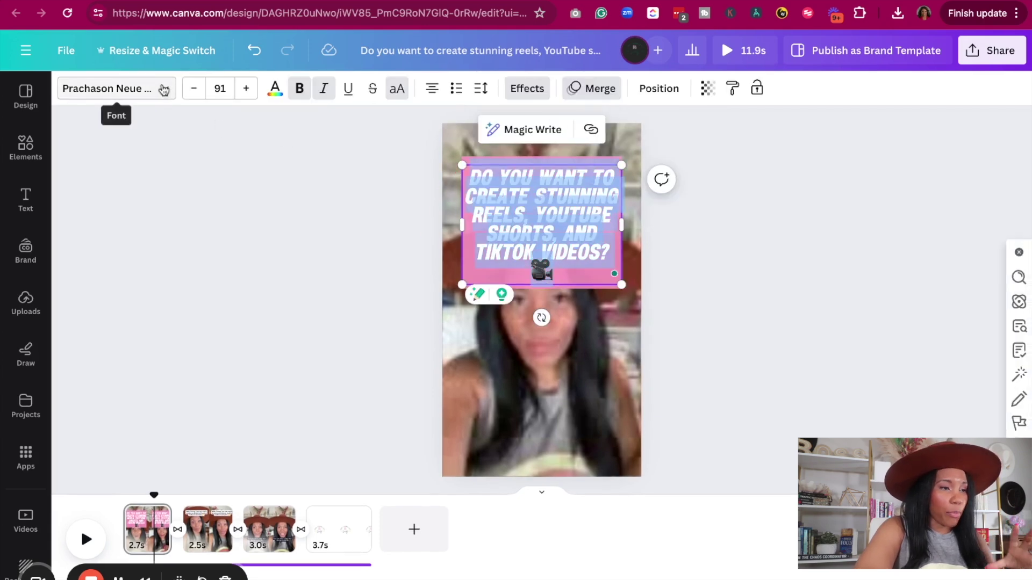
- Change the caption font to Poppins
left_click(164, 90)
left_click(124, 129)
type("o")
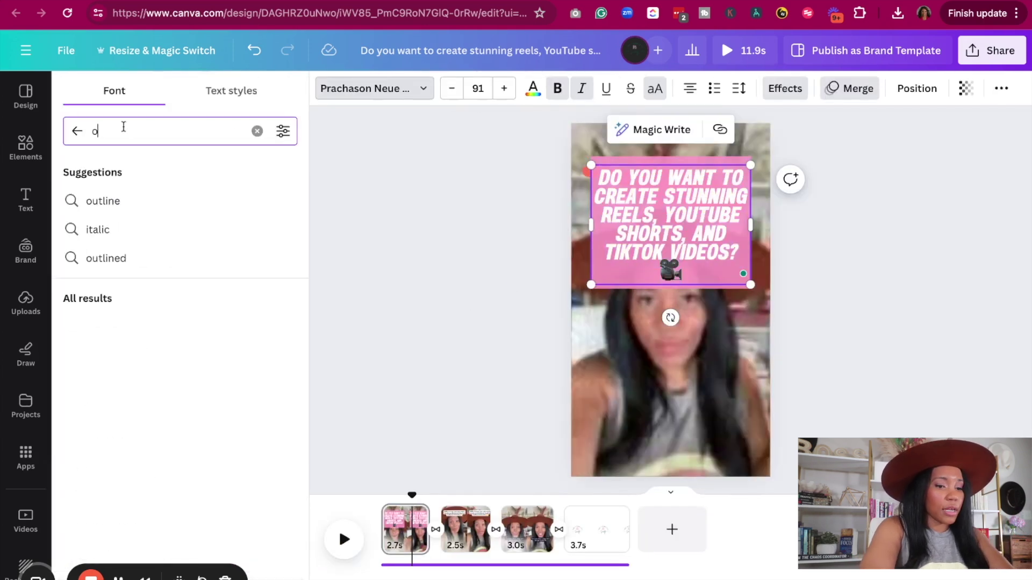
key("BackSpace")
type("pop")
left_click(107, 200)
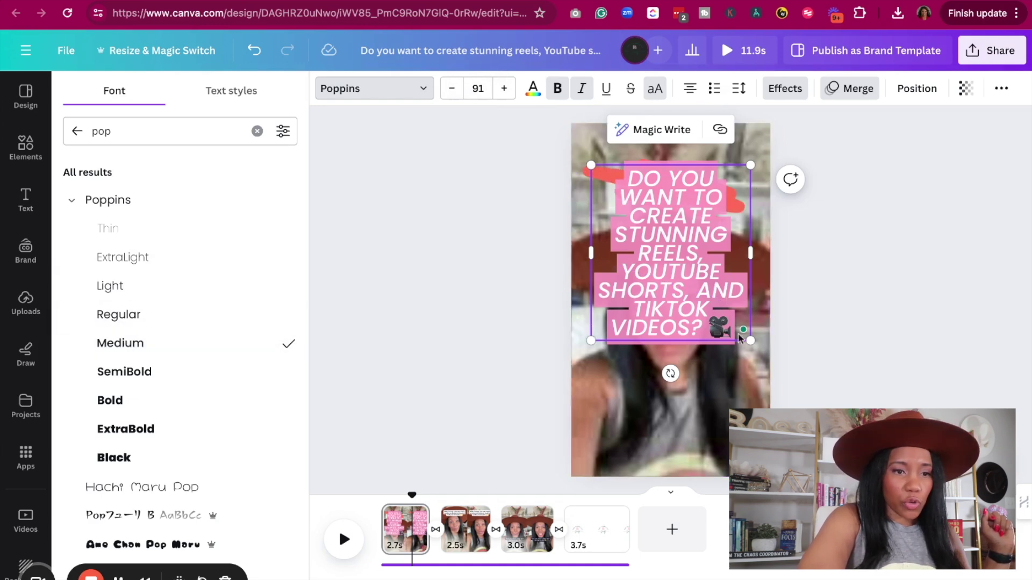
- Resize the caption to size 50.9, widen it to four lines, and set line spacing 1
left_click_drag(751, 340, 681, 263)
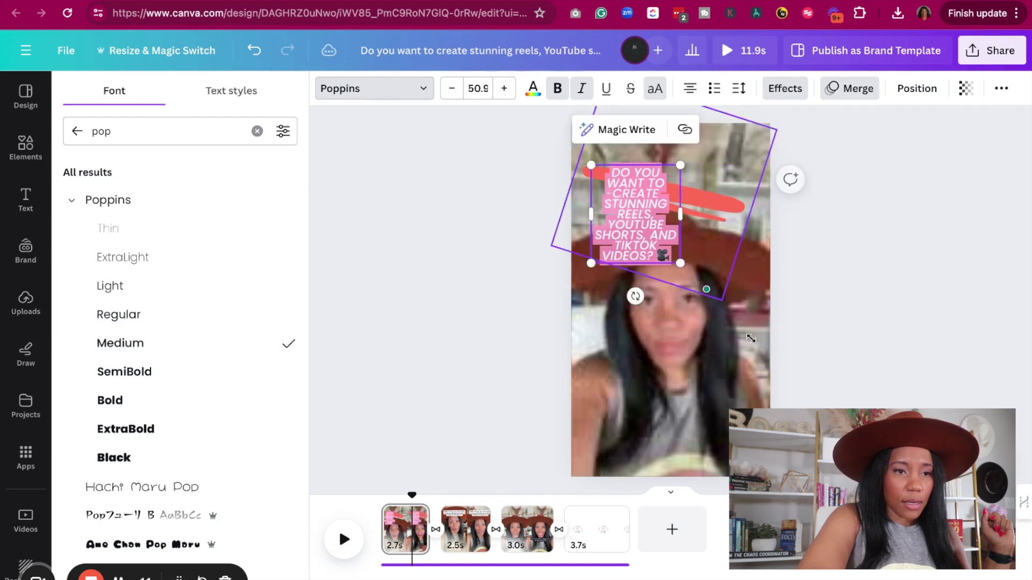
mouse_move(680, 215)
left_mouse_down()
mouse_move(751, 215)
mouse_move(681, 214)
left_mouse_up()
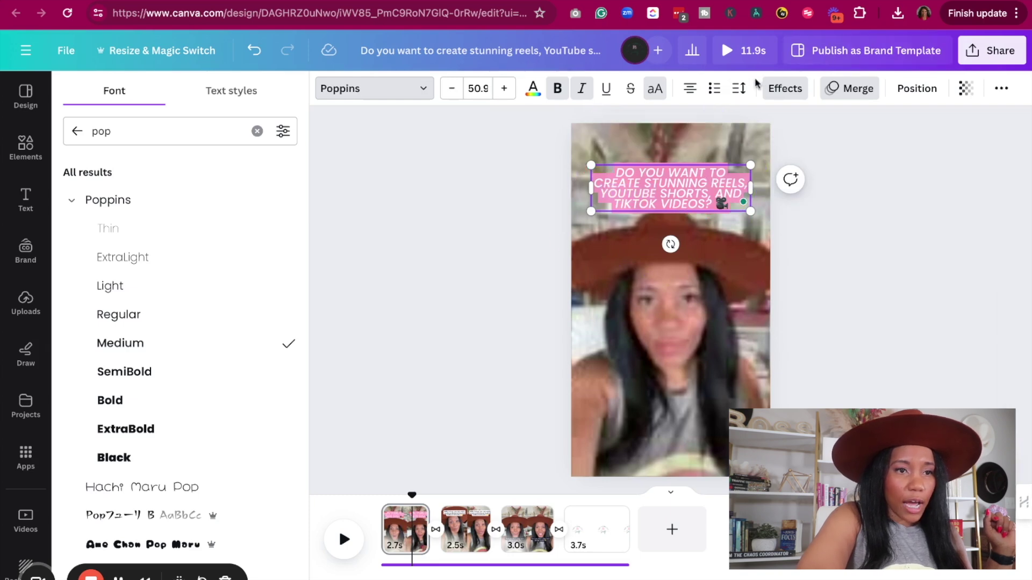
left_click(738, 89)
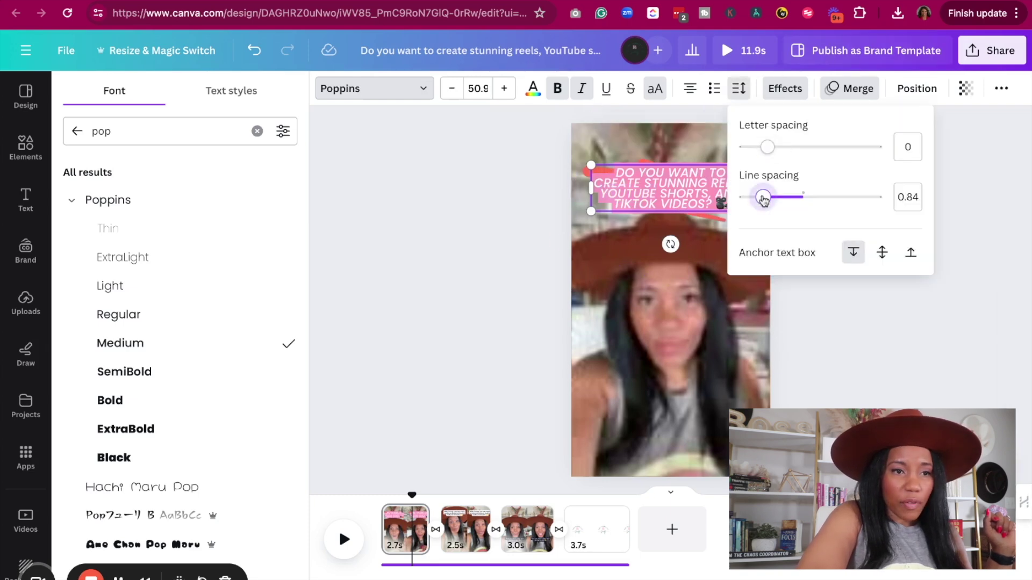
left_click_drag(763, 198, 761, 199)
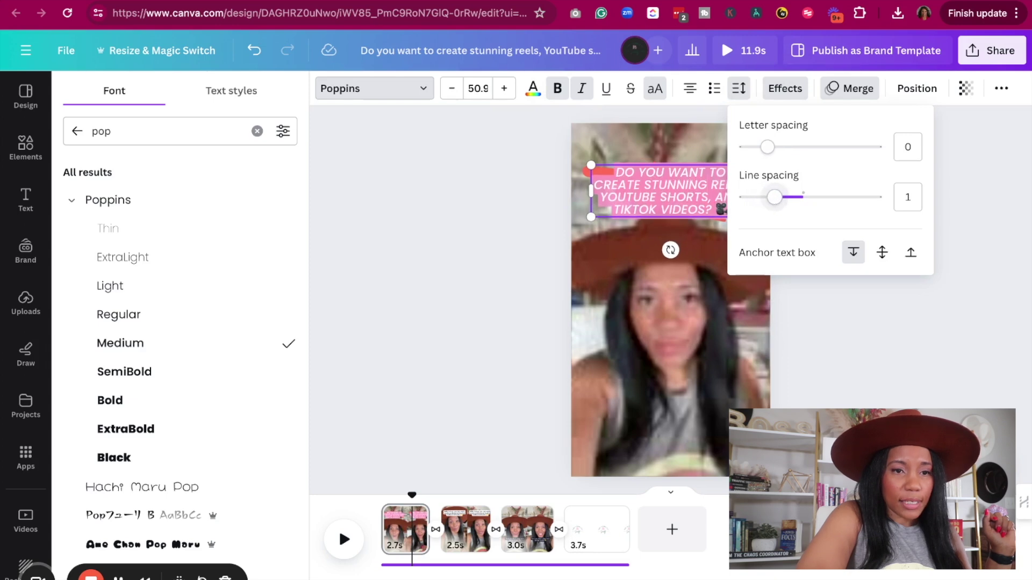
left_click(645, 301)
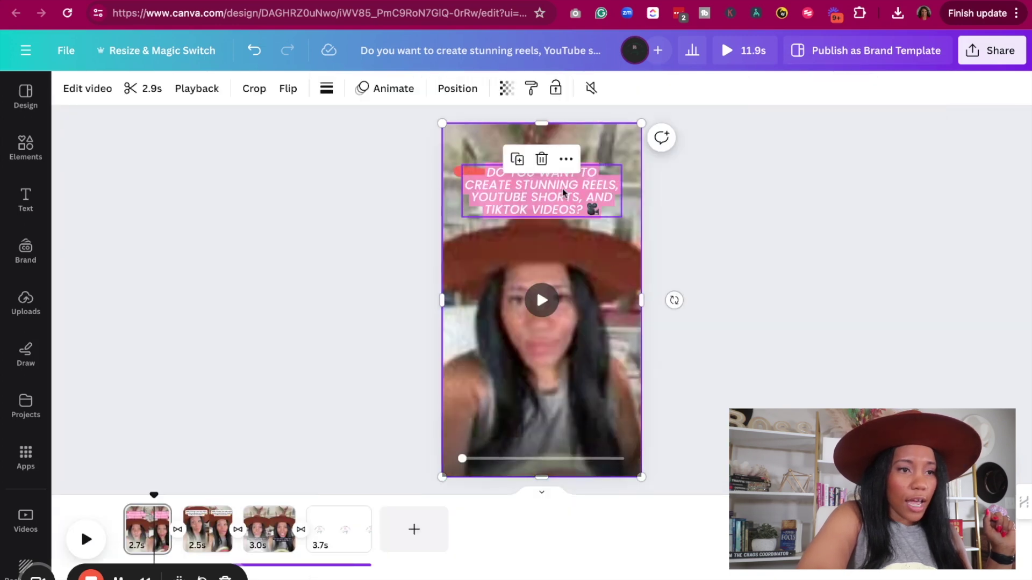
- Delete the red brush-stroke graphic behind the caption, keeping the caption in place
left_click_drag(564, 170, 569, 230)
left_click(531, 167)
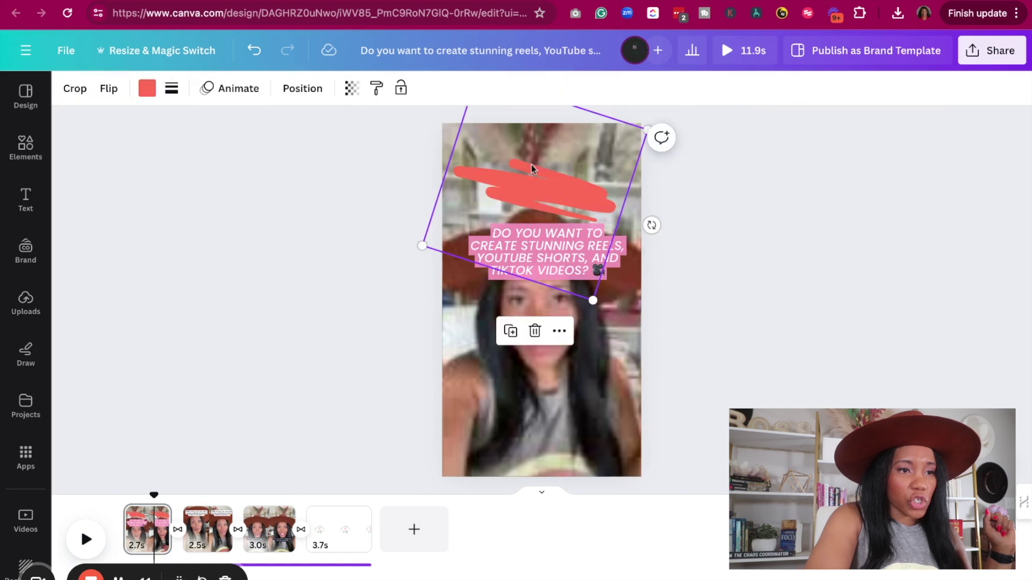
key("Delete")
key("ctrl+z")
key("ctrl+z")
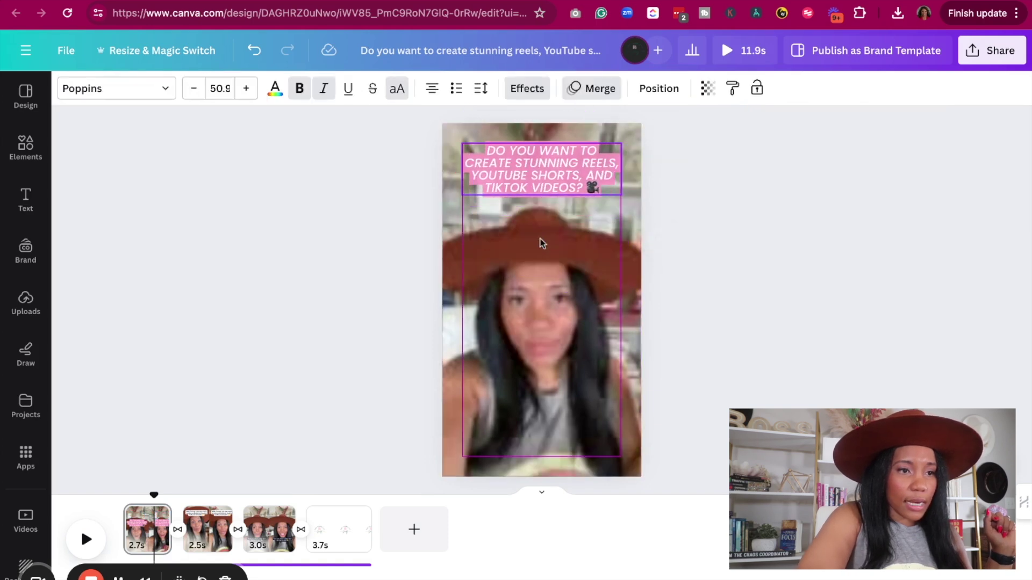
key("ctrl+z")
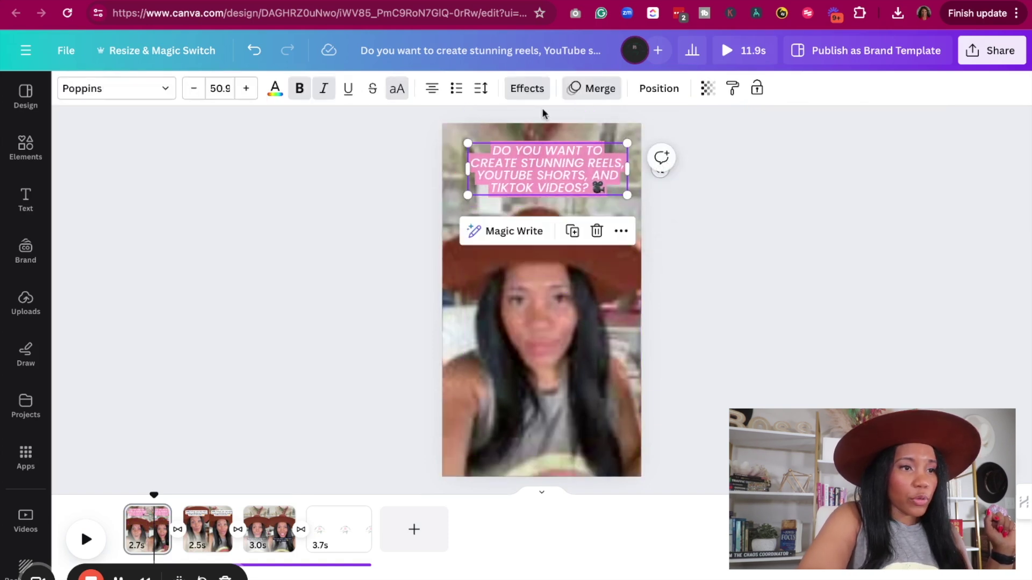
left_click(593, 91)
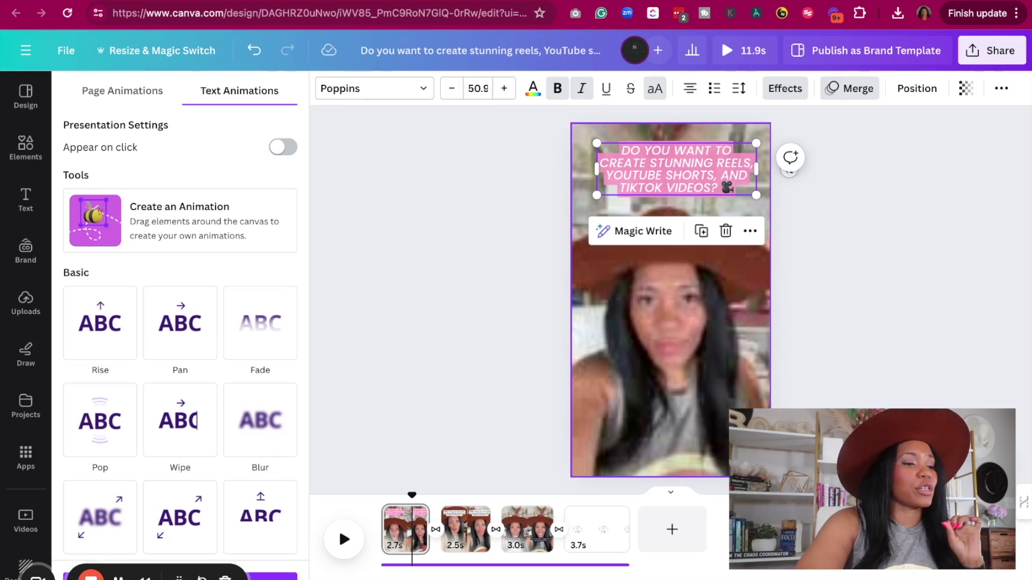
- Give the caption the Breathe text animation after trying Drift, then view the next pages
scroll(237, 375, "down", 3)
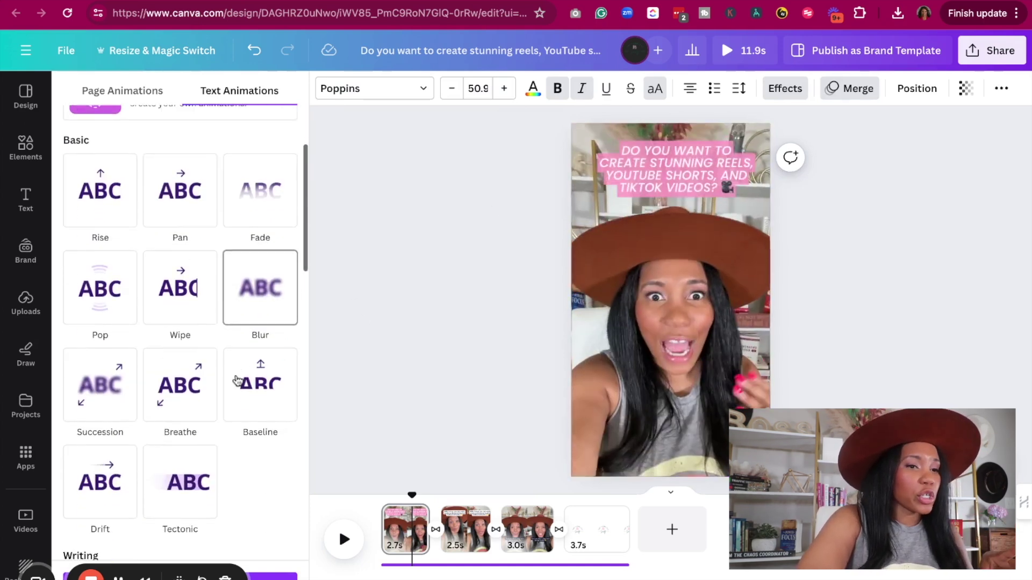
scroll(237, 376, "down", 2)
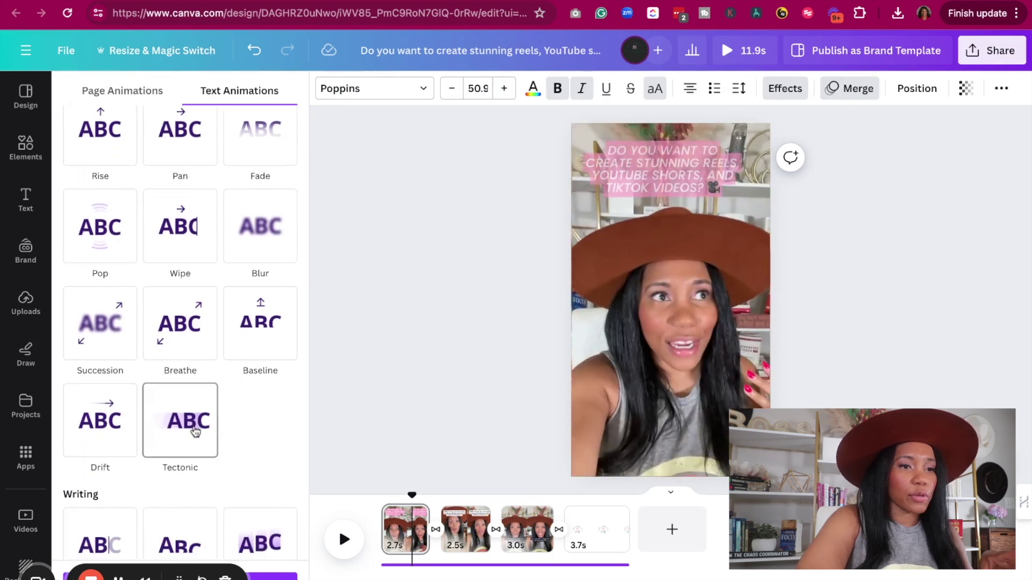
left_click(105, 425)
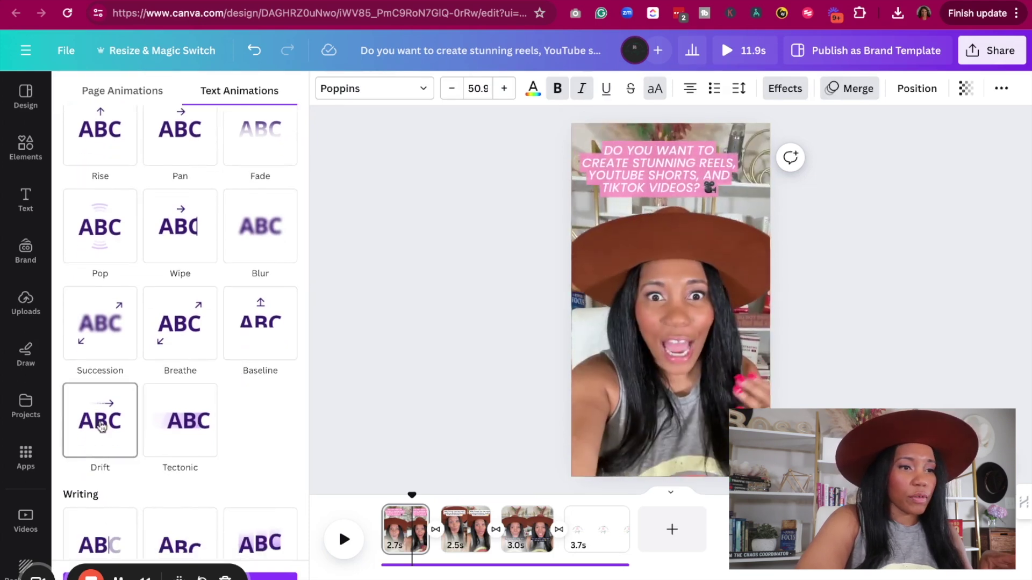
scroll(164, 338, "up", 3)
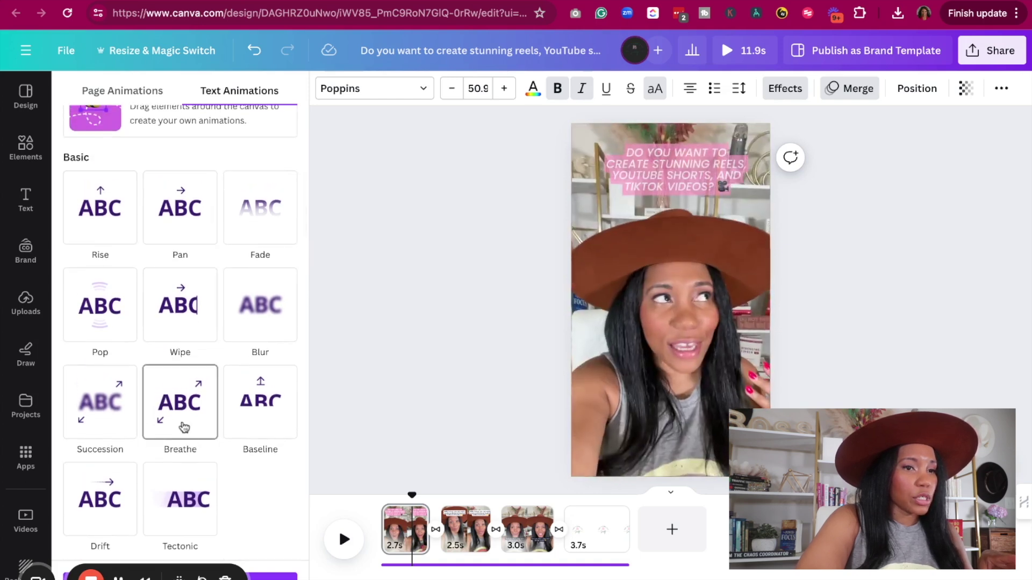
left_click(183, 424)
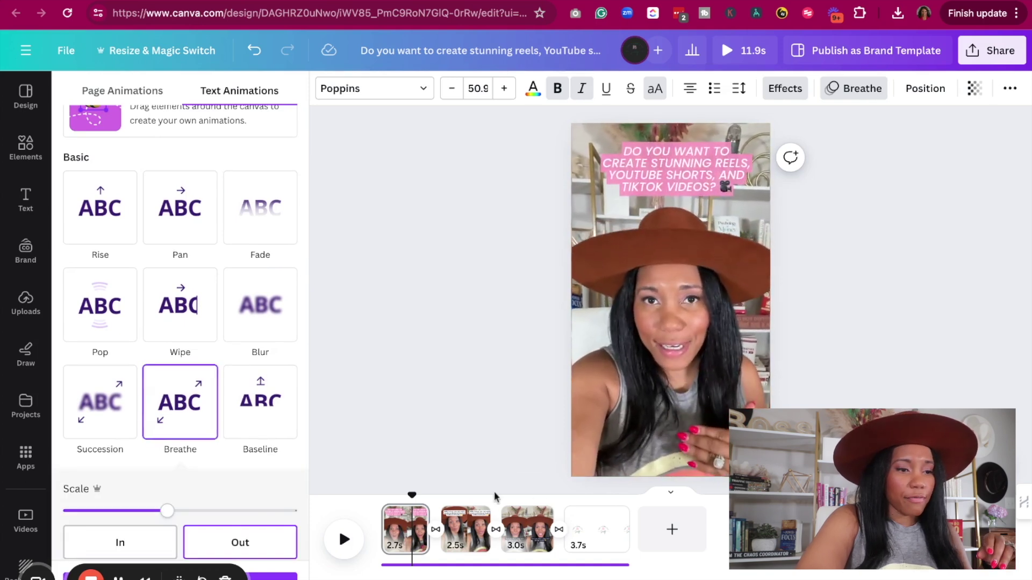
left_click(460, 516)
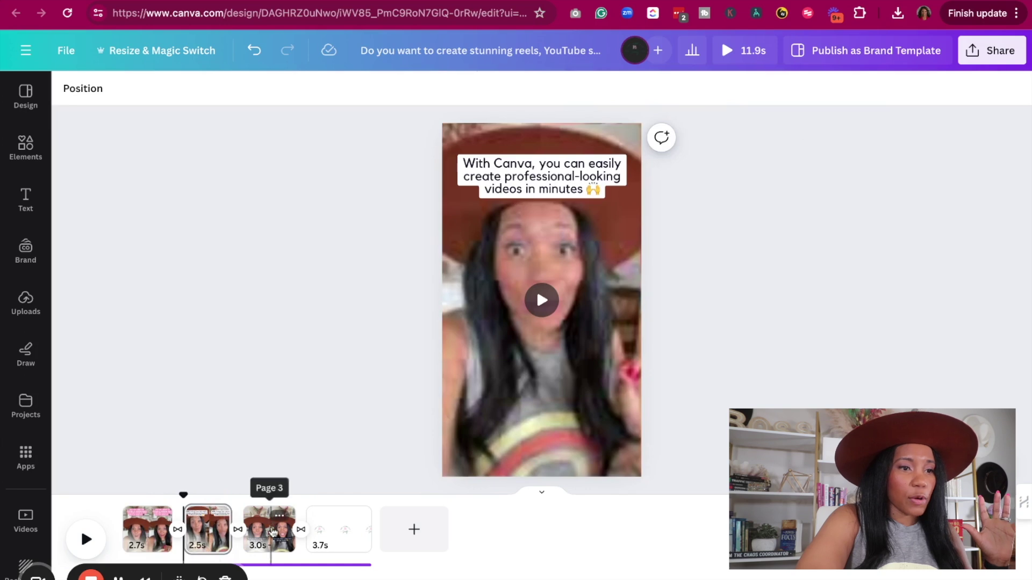
left_click(271, 531)
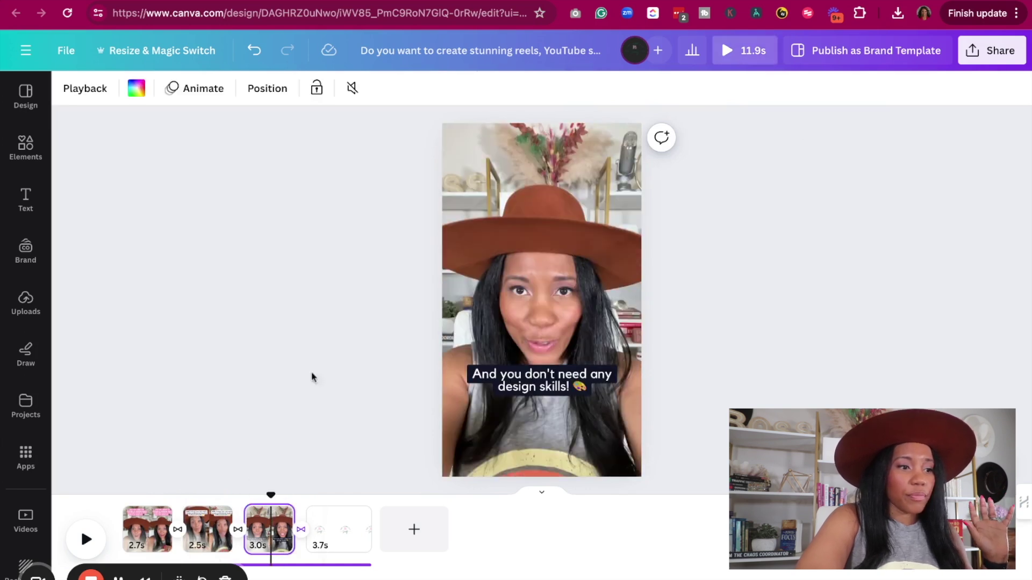
- Return to the first page showing the pink Breathe-animated caption
left_click(156, 530)
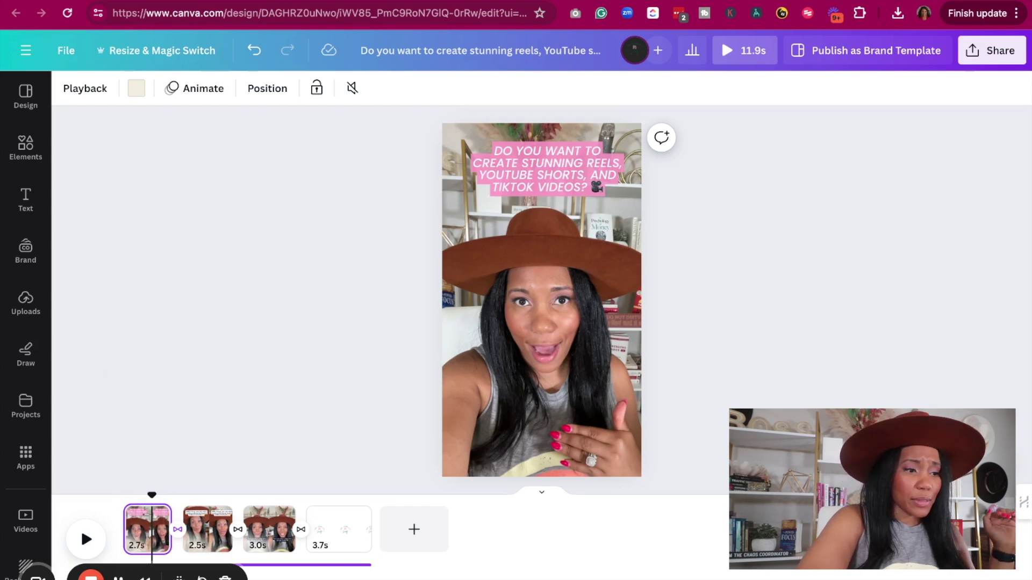
left_click(121, 572)
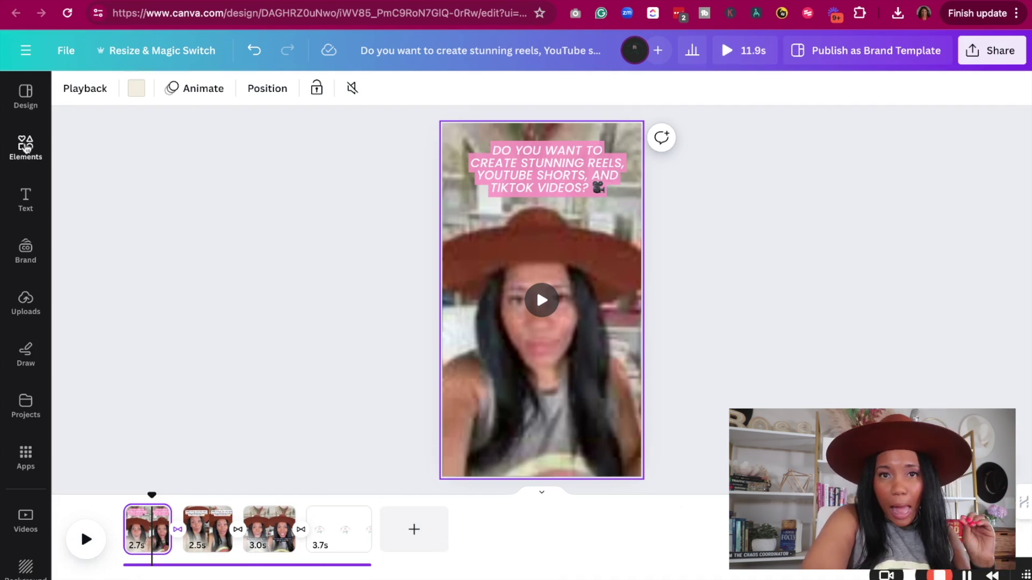
left_click(26, 147)
- Search the elements for fun upbeat music tracks
left_click(141, 139)
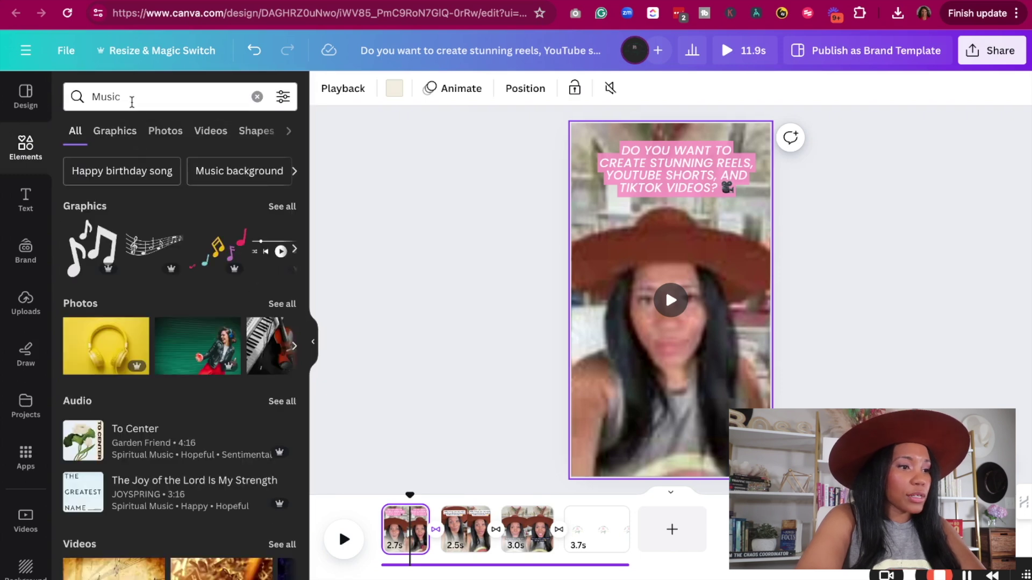
left_click(131, 99)
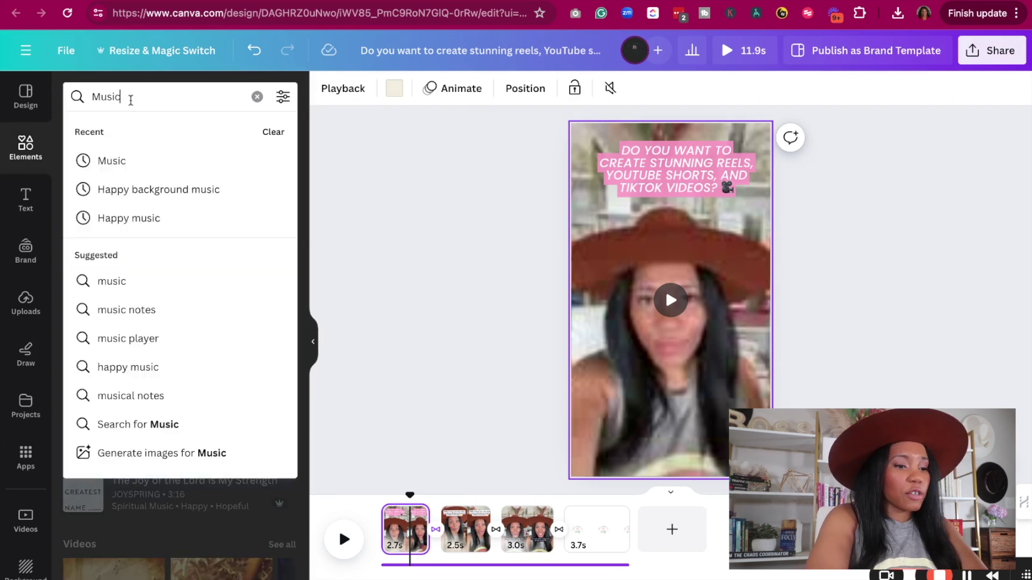
key("Return")
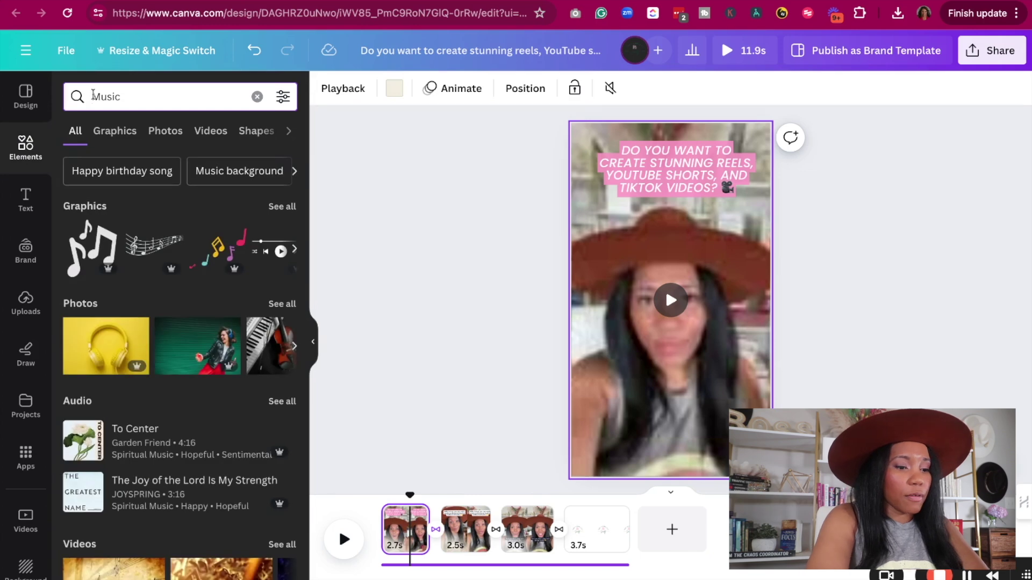
left_click(93, 96)
type("Fun up")
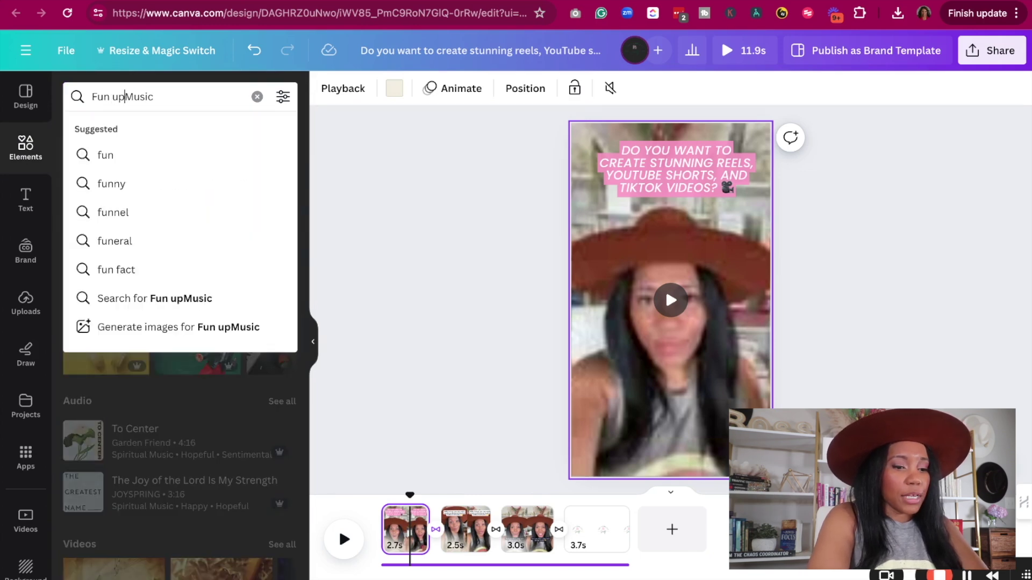
type("beat mu")
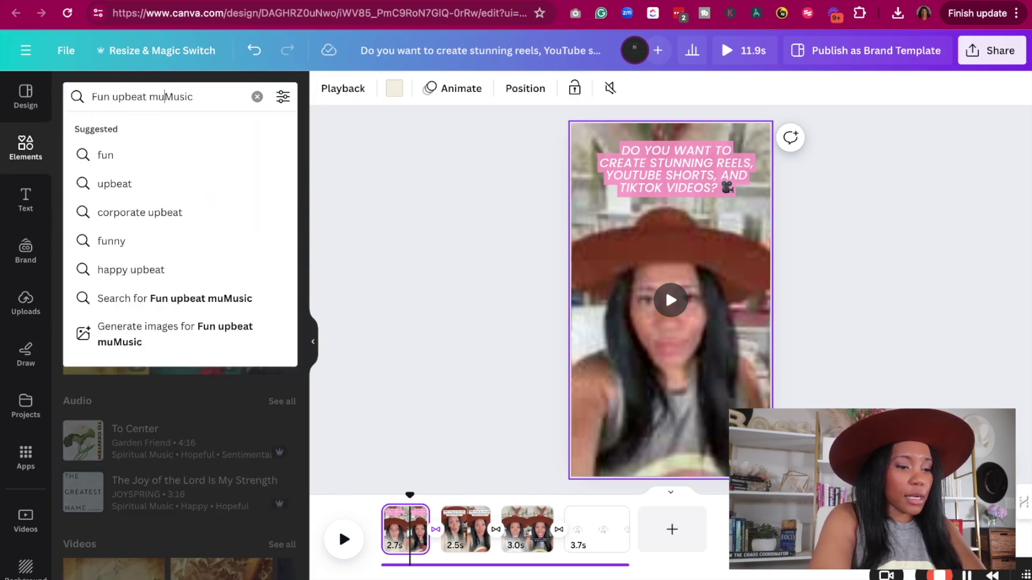
key("BackSpace")
key("BackSpace")
key("Return")
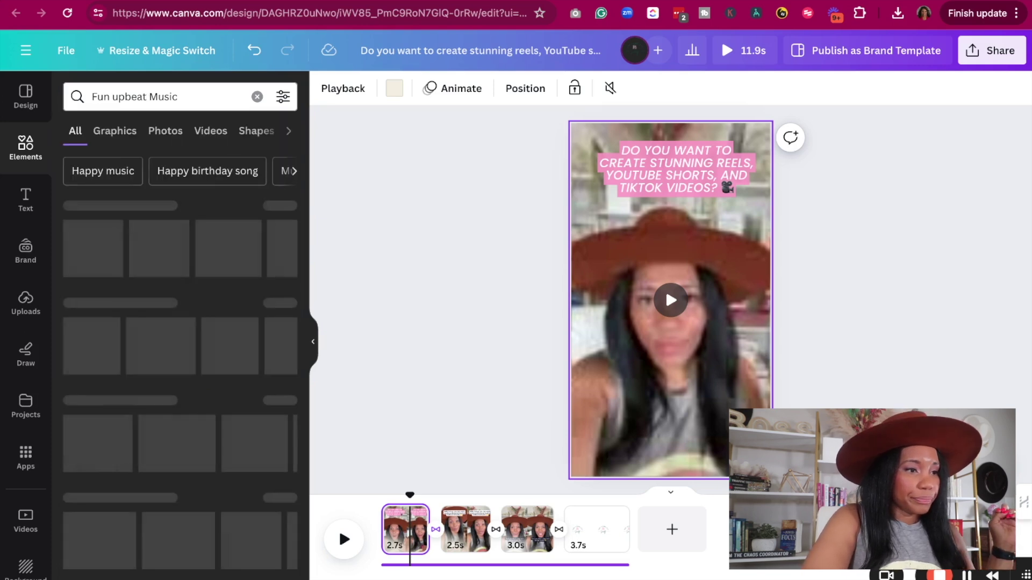
left_click(138, 97)
key("ctrl+a")
type("fun mu")
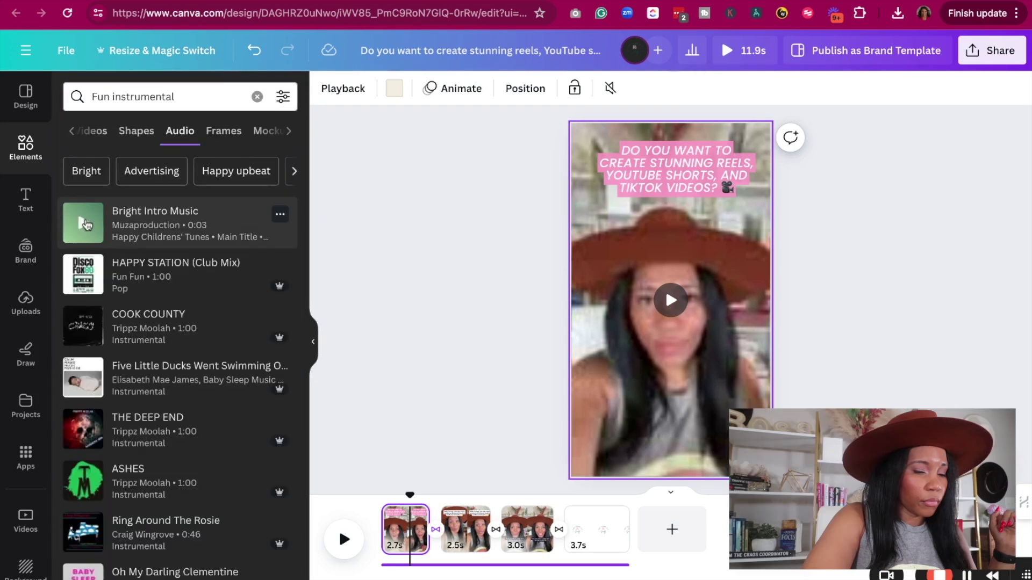
scroll(419, 361, "down", 1)
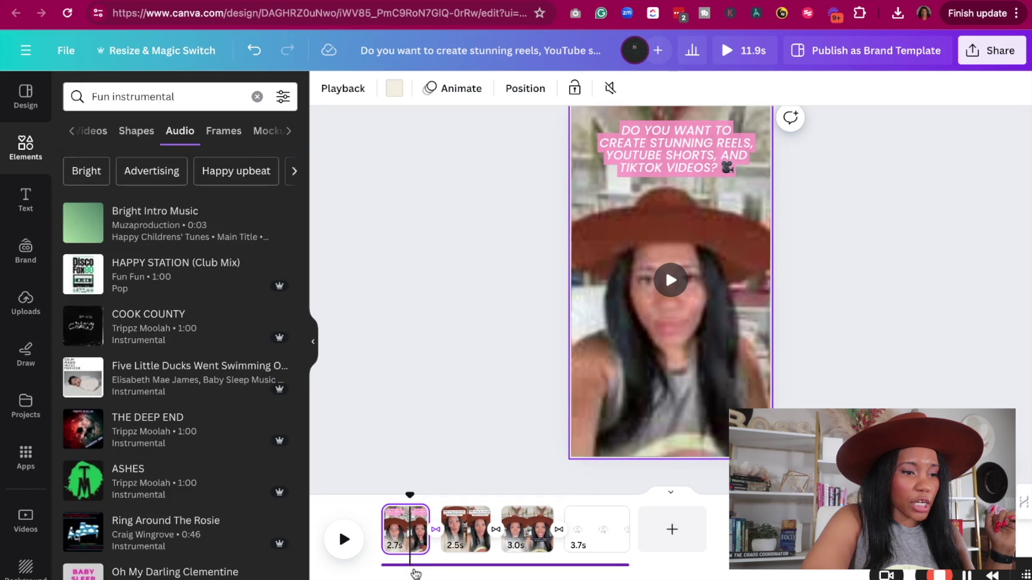
- Add HAPPY STATION (Club Mix) to the timeline so it spans the full 11.9s video
left_click(412, 565)
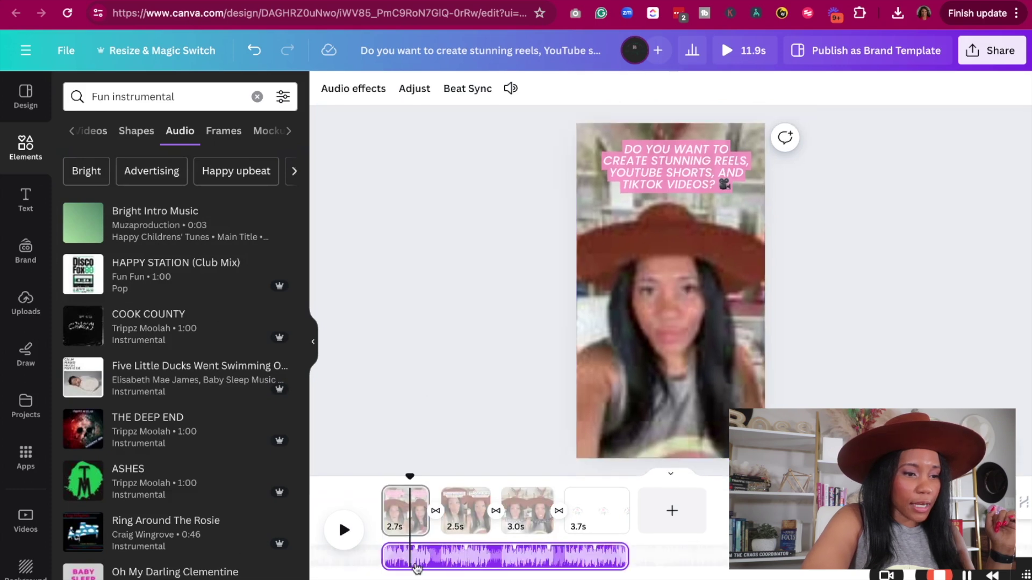
left_click(460, 557)
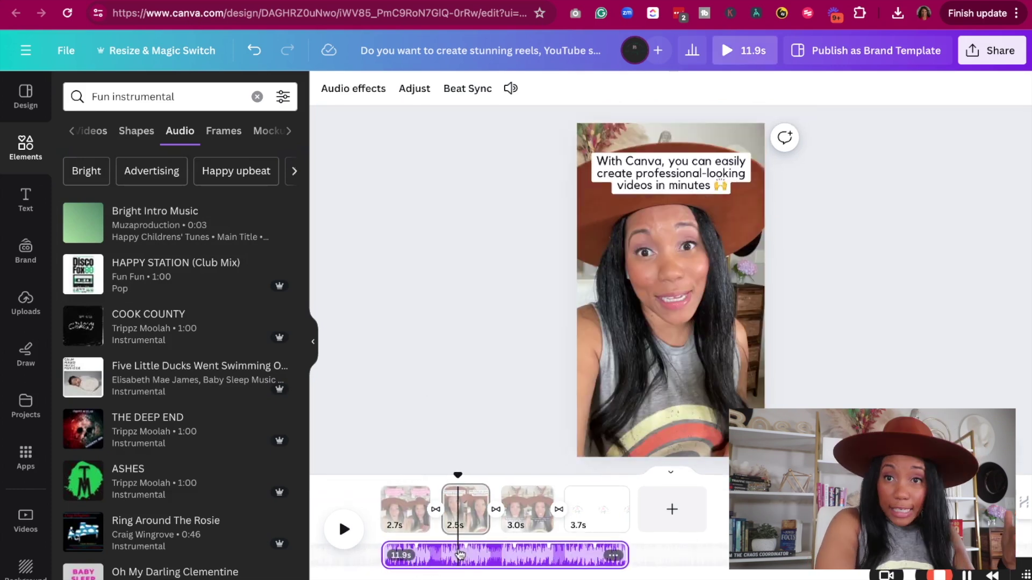
left_click(462, 510)
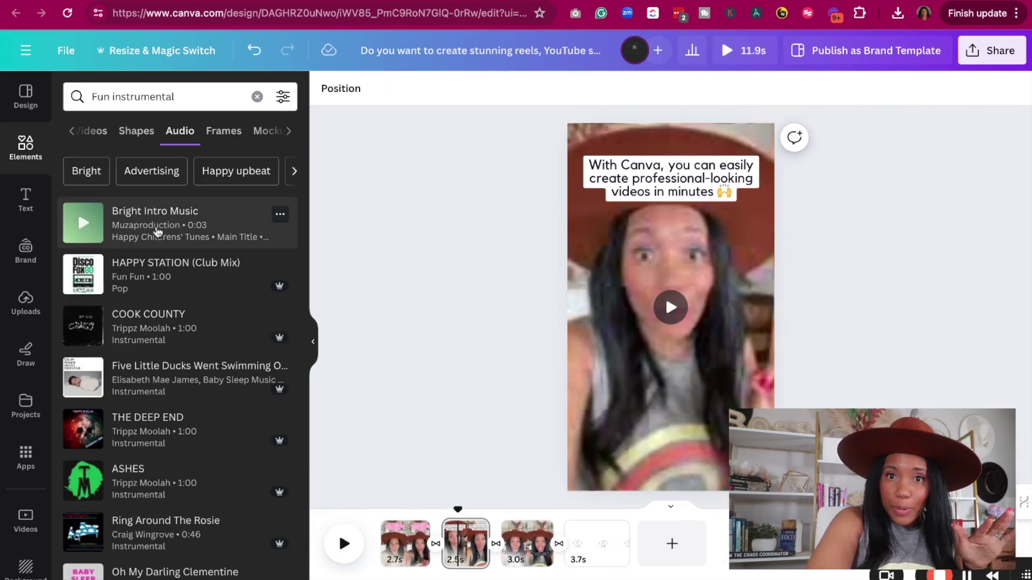
left_click_drag(177, 223, 487, 556)
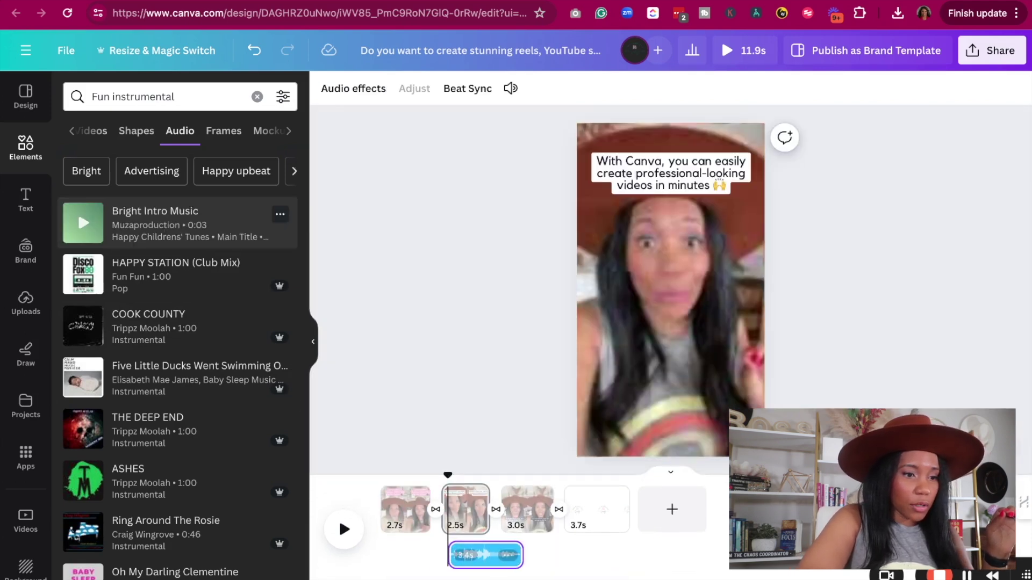
left_click(503, 510)
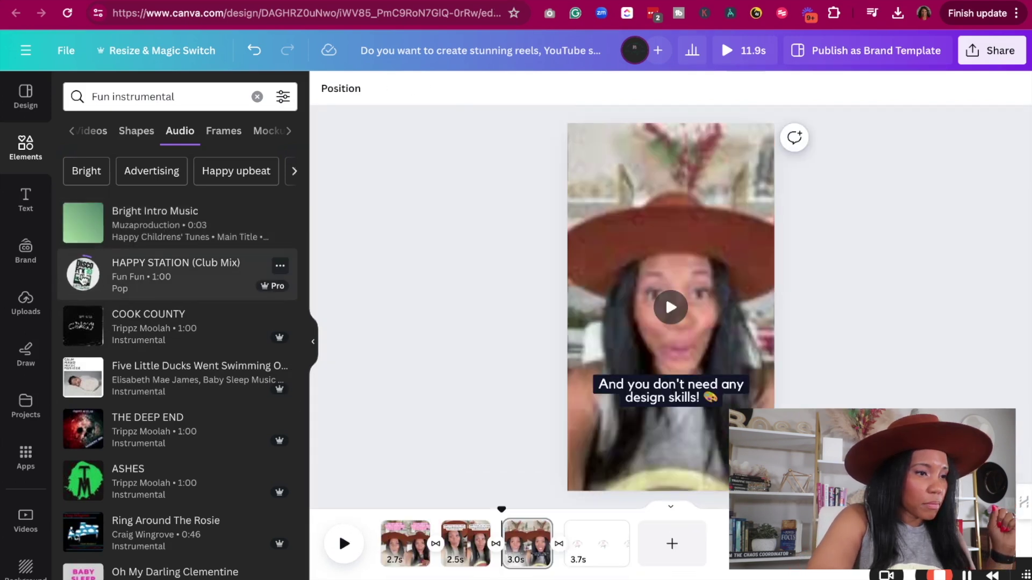
left_click(85, 280)
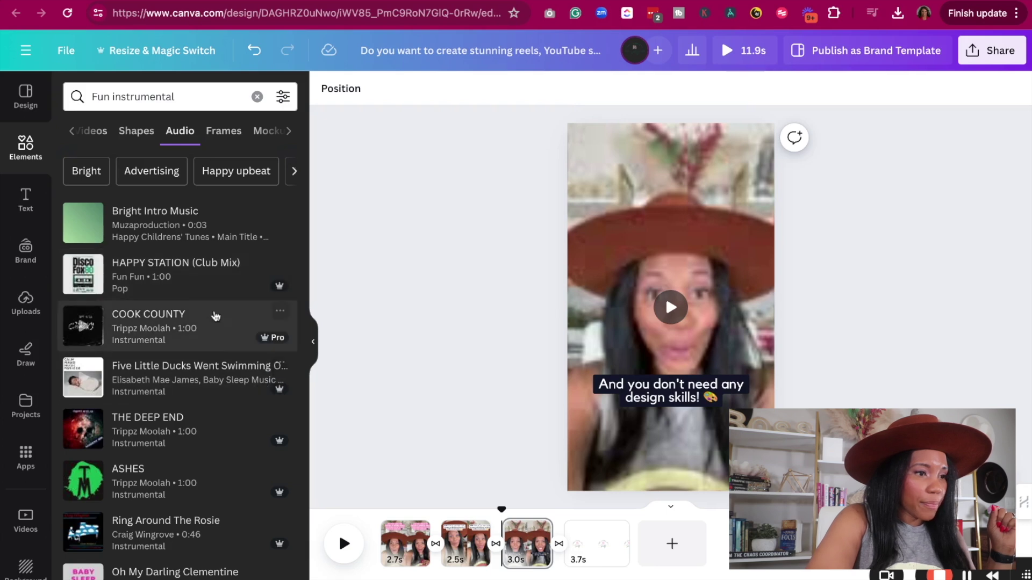
left_click_drag(206, 289, 502, 559)
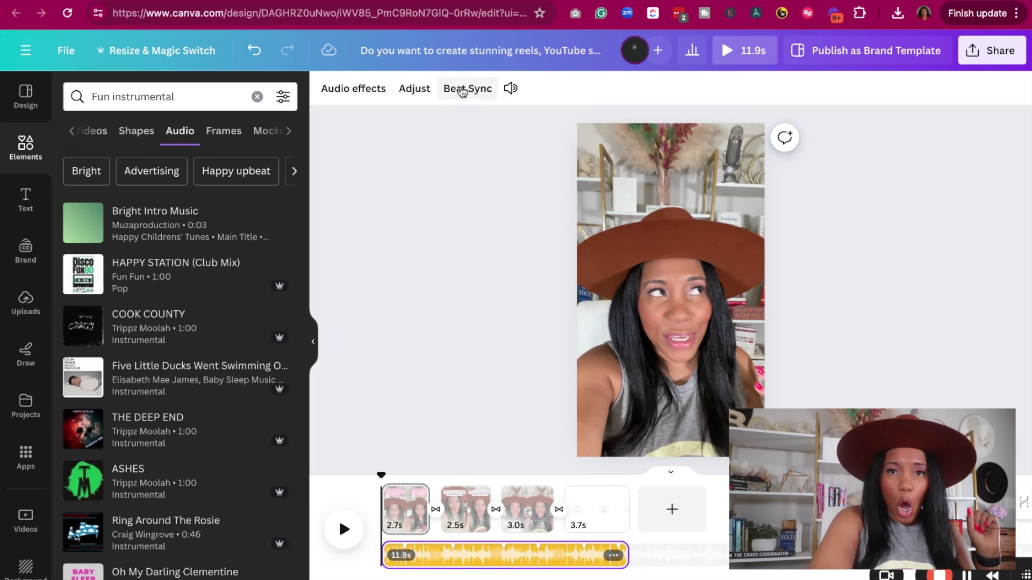
- Beat-sync the clips to the music and trim the logo clip from 3.7s to 2.0s
left_click(462, 91)
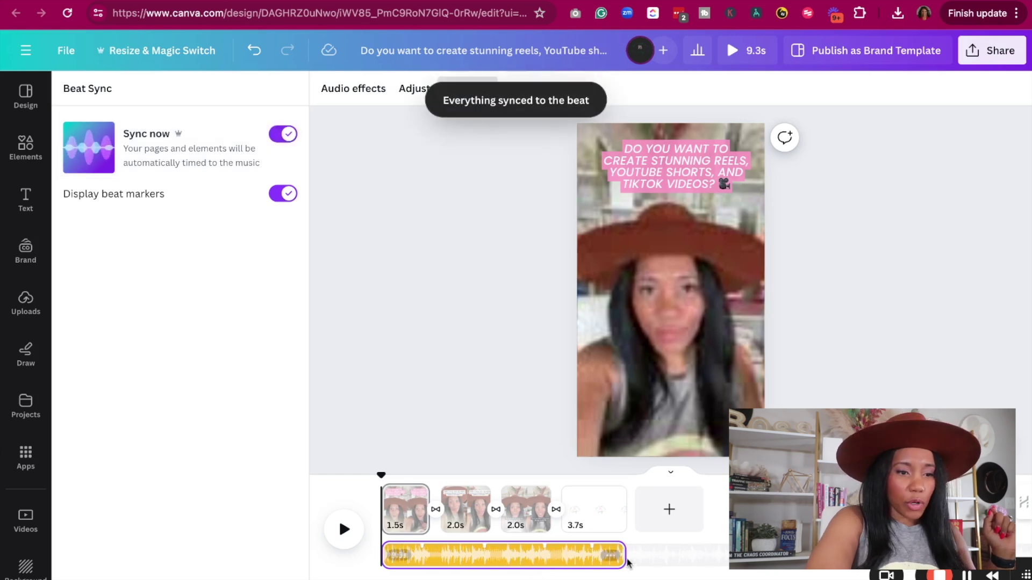
left_click(622, 513)
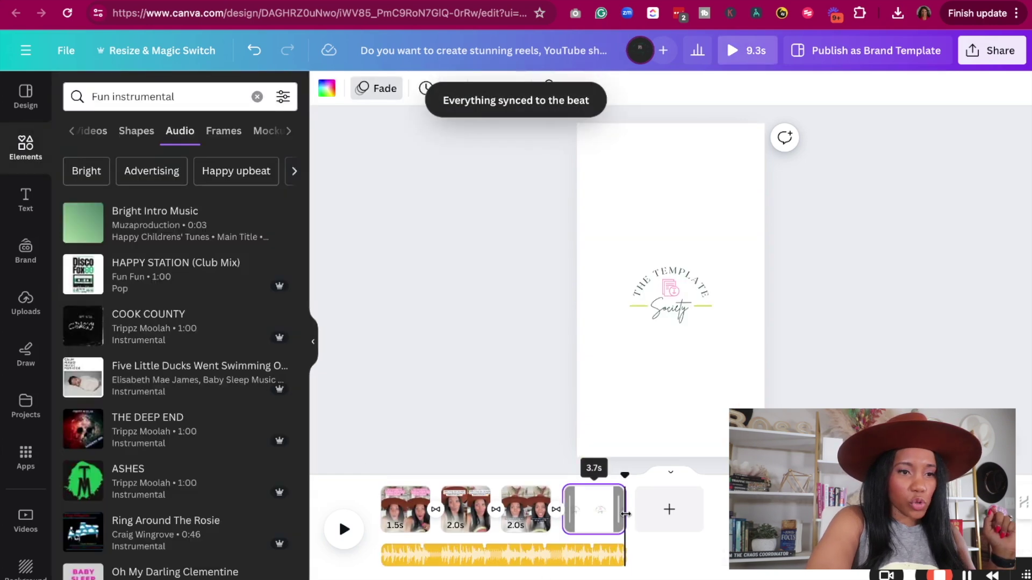
left_click_drag(623, 513, 610, 513)
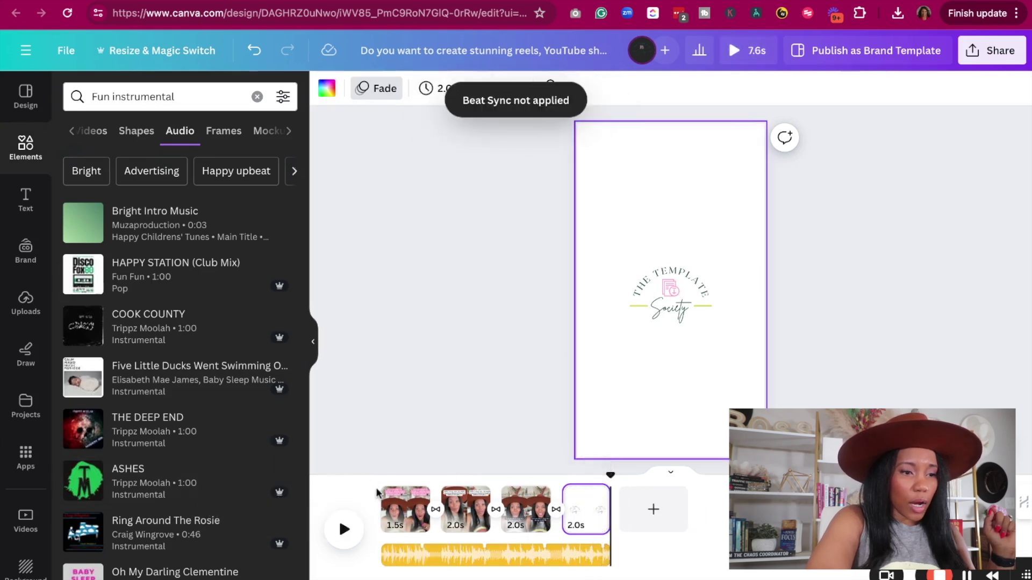
- Lower the music track volume to about 59
left_click(458, 564)
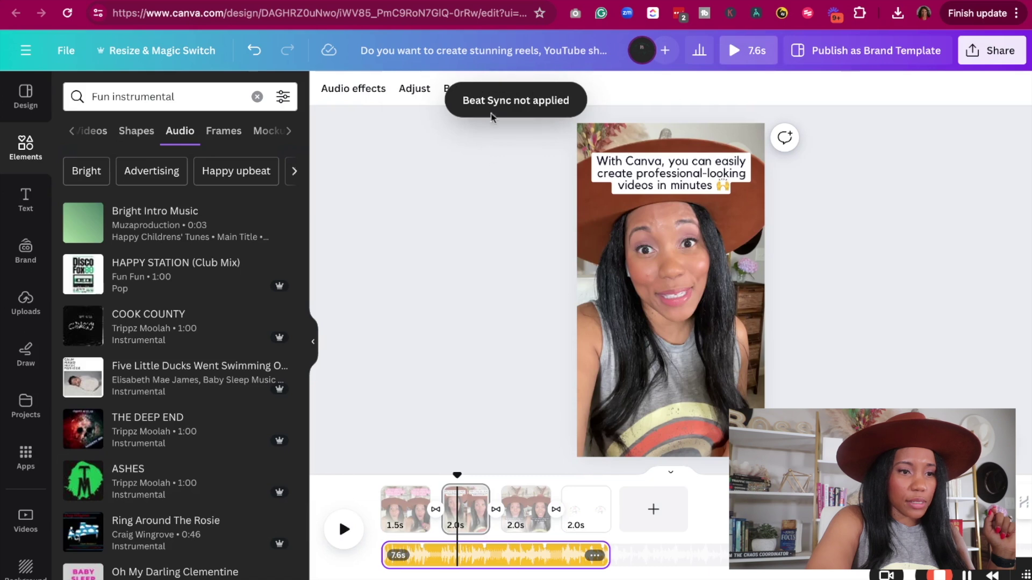
left_click(511, 88)
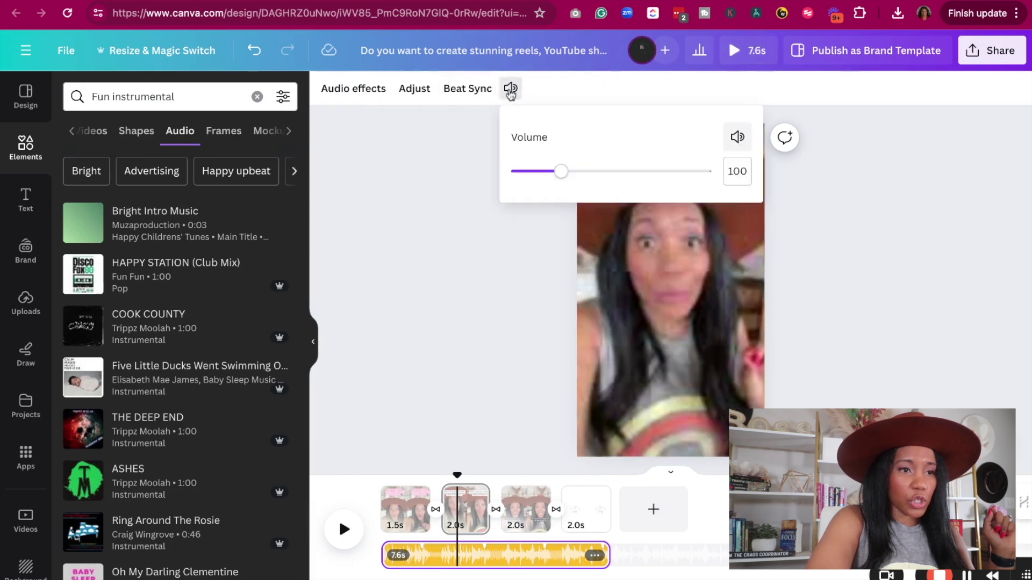
key("Left")
key("Left")
key("Left")
key("Left")
key("Left")
key("Left")
key("Left")
key("Left")
key("Left")
key("Left")
key("Left")
key("Left")
key("Left")
key("Left")
key("Left")
key("Left")
key("Left")
key("Left")
key("Left")
key("Left")
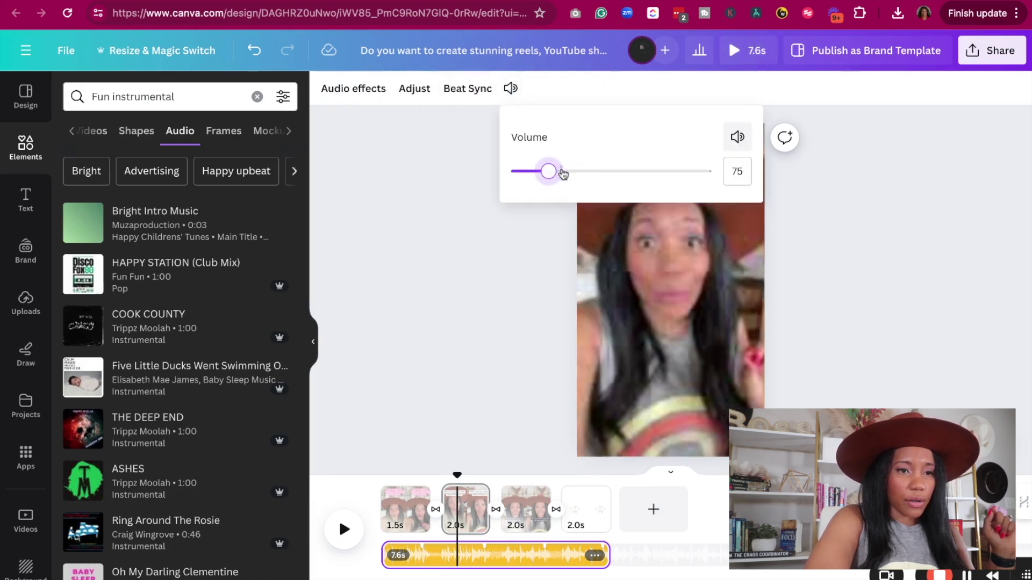
key("Left")
key("Left")
key("Left")
key("Left")
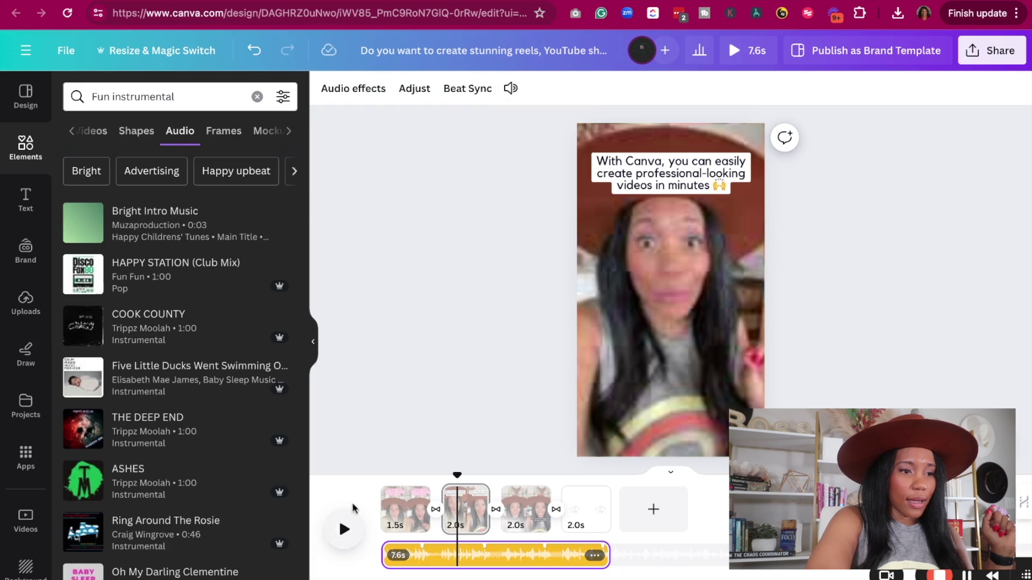
- Preview the 7.6s video from the start and check the second and third clips
left_click_drag(457, 475, 381, 475)
left_click(343, 531)
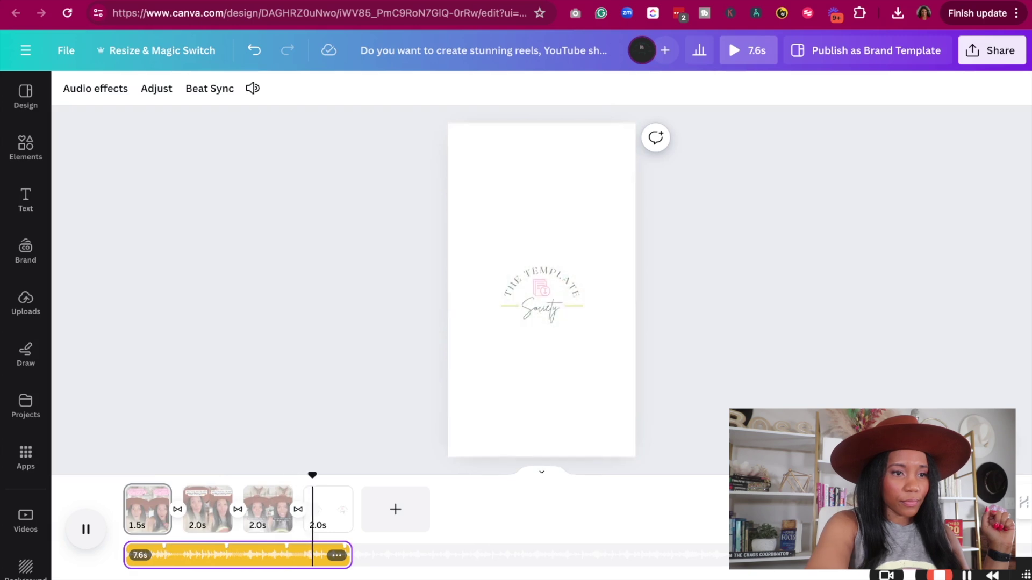
left_click(88, 530)
left_click(90, 532)
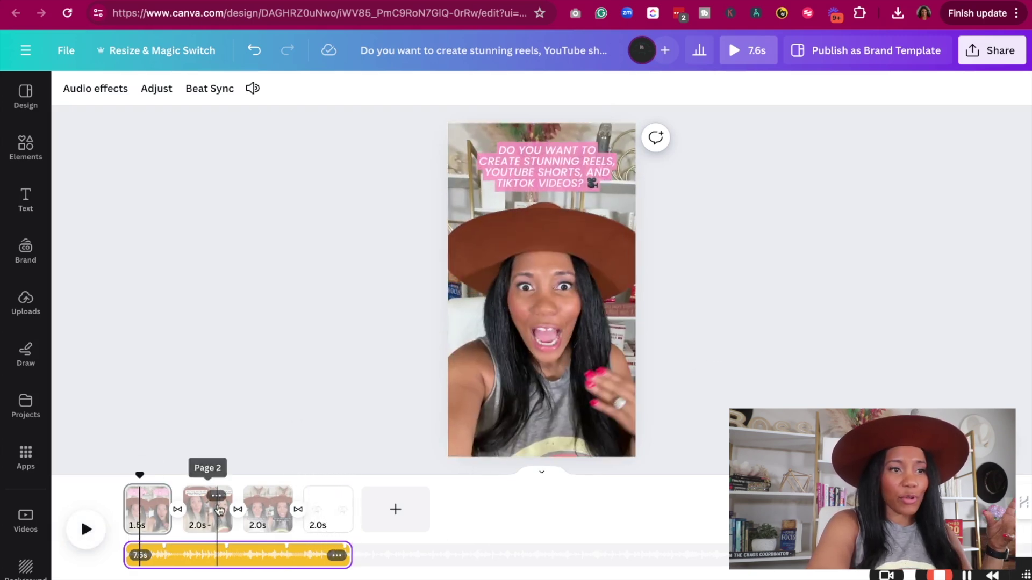
left_click(217, 507)
left_click(273, 508)
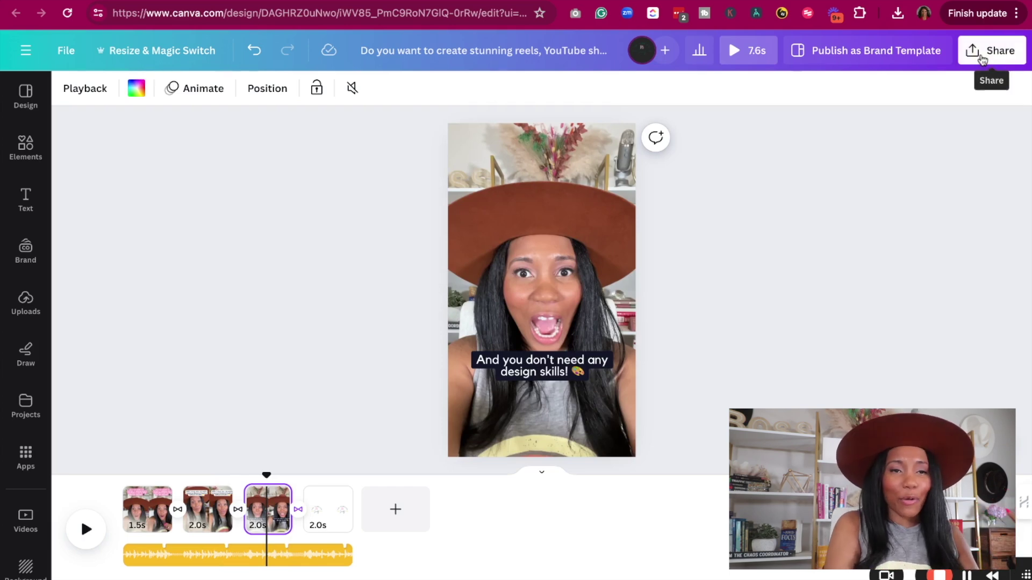
left_click(983, 59)
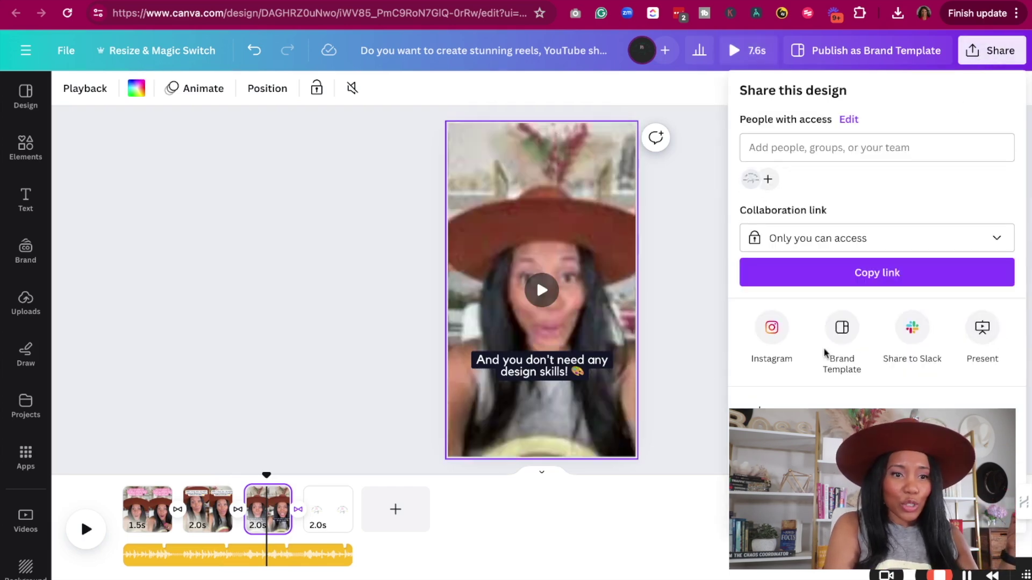
left_click(763, 411)
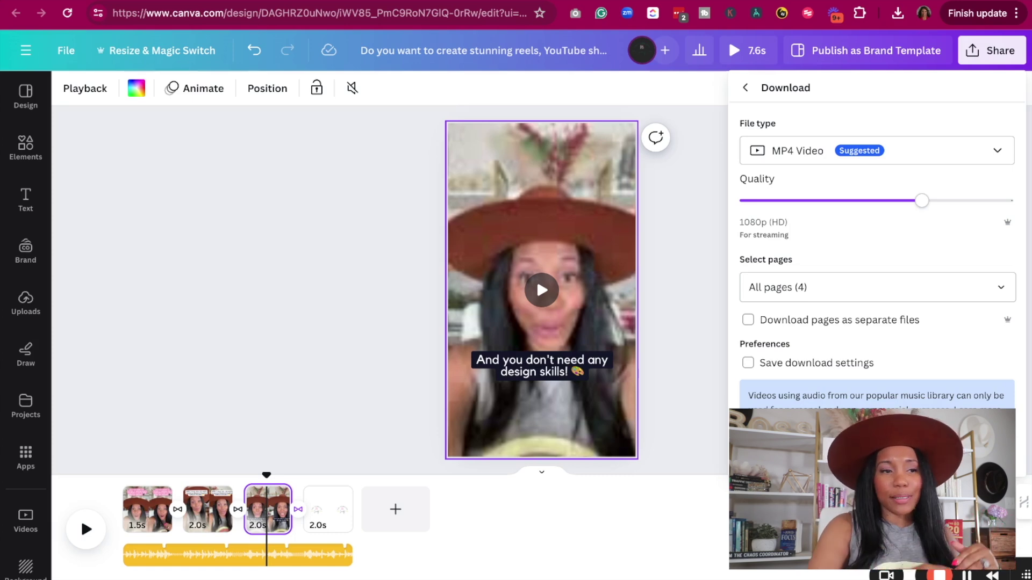
left_click(319, 208)
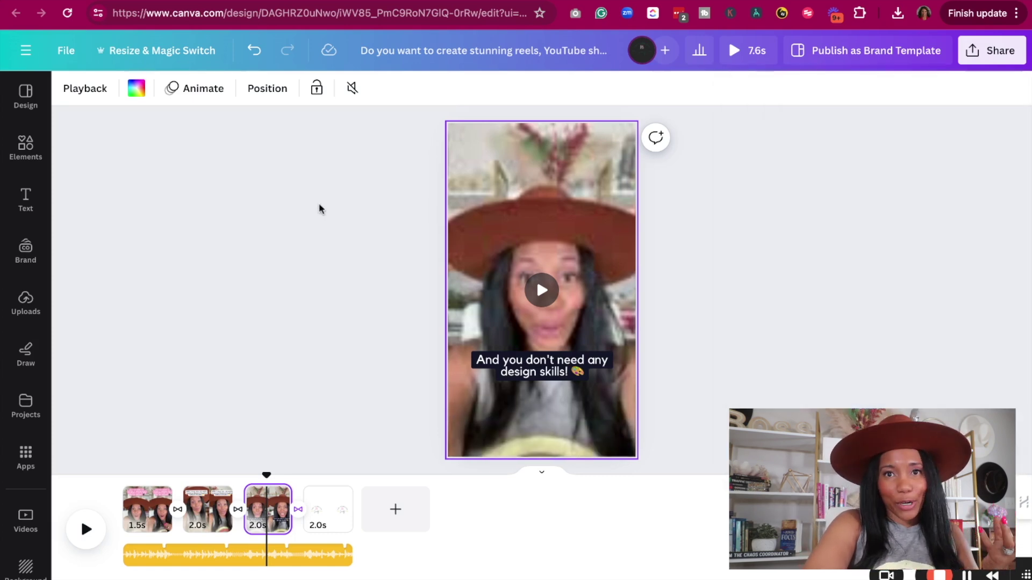